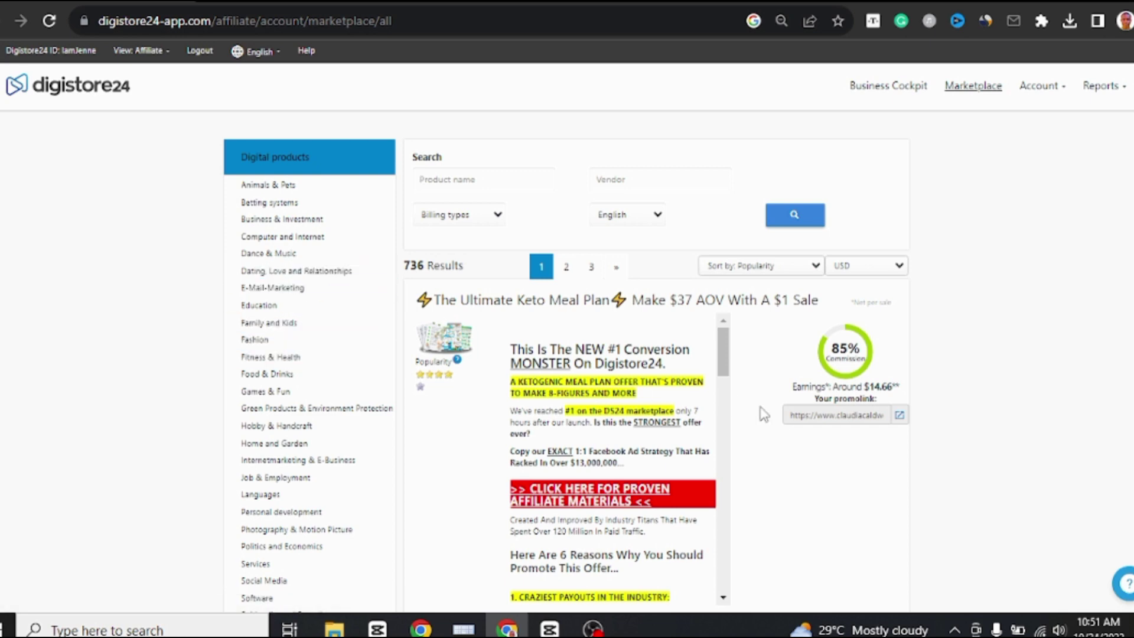
Look through the marketplace offers and filter the digital products to the Fitness & Health category.
scroll(779, 467, down, 1)
scroll(779, 466, down, 15)
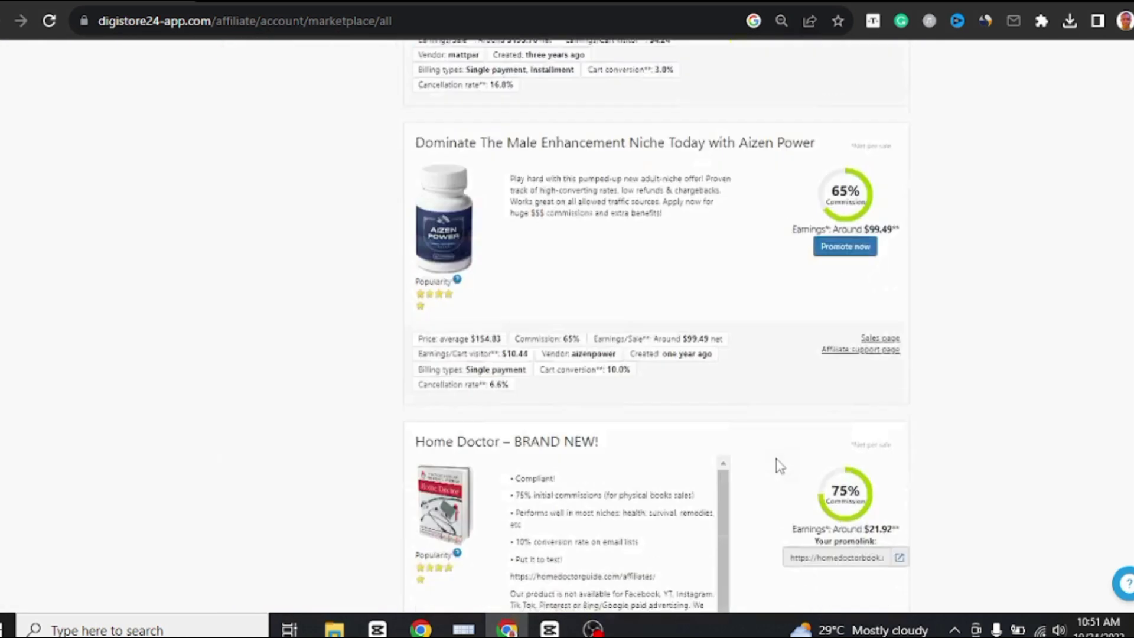
scroll(779, 467, up, 5)
scroll(779, 467, up, 15)
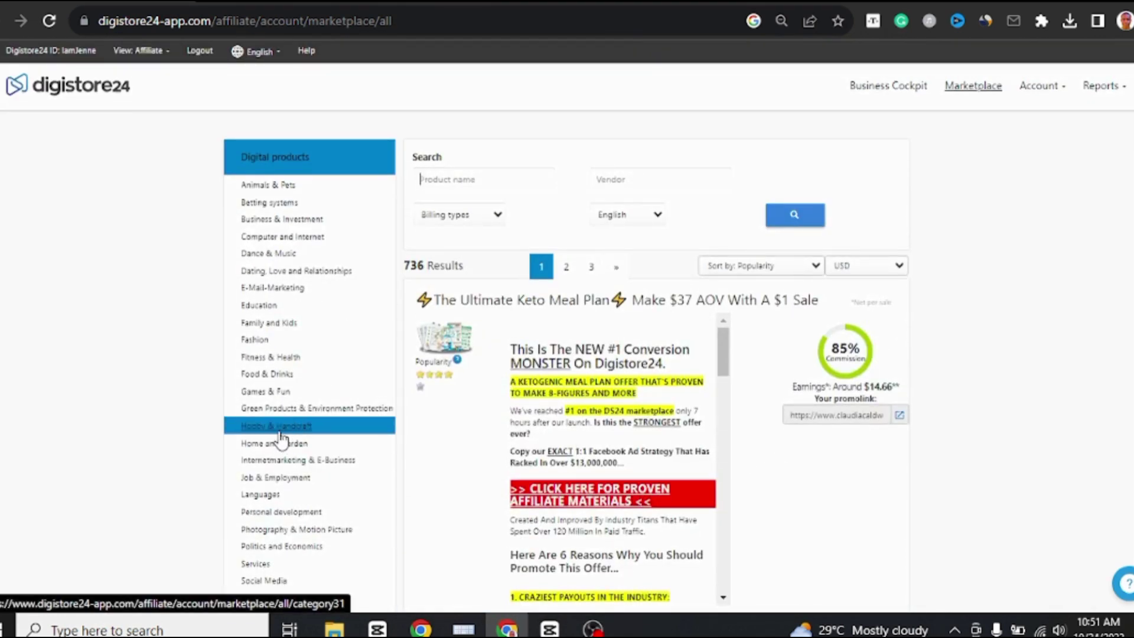
click(281, 360)
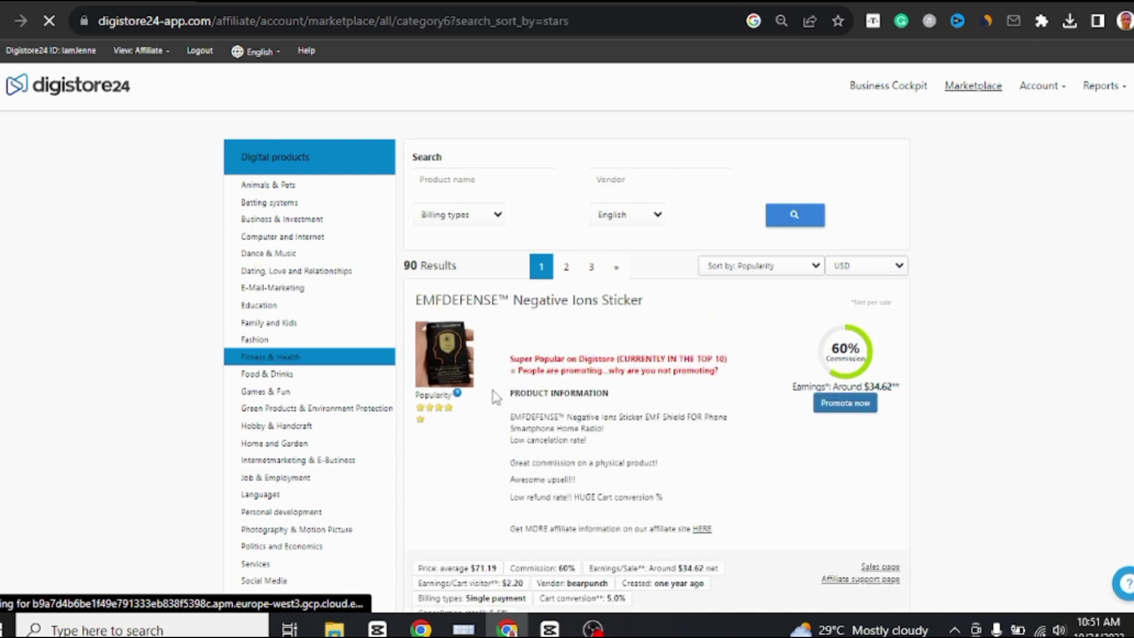
Request to promote the EMFDEFENSE Negative Ions Sticker offer and dismiss the promolink dialog.
scroll(781, 423, down, 14)
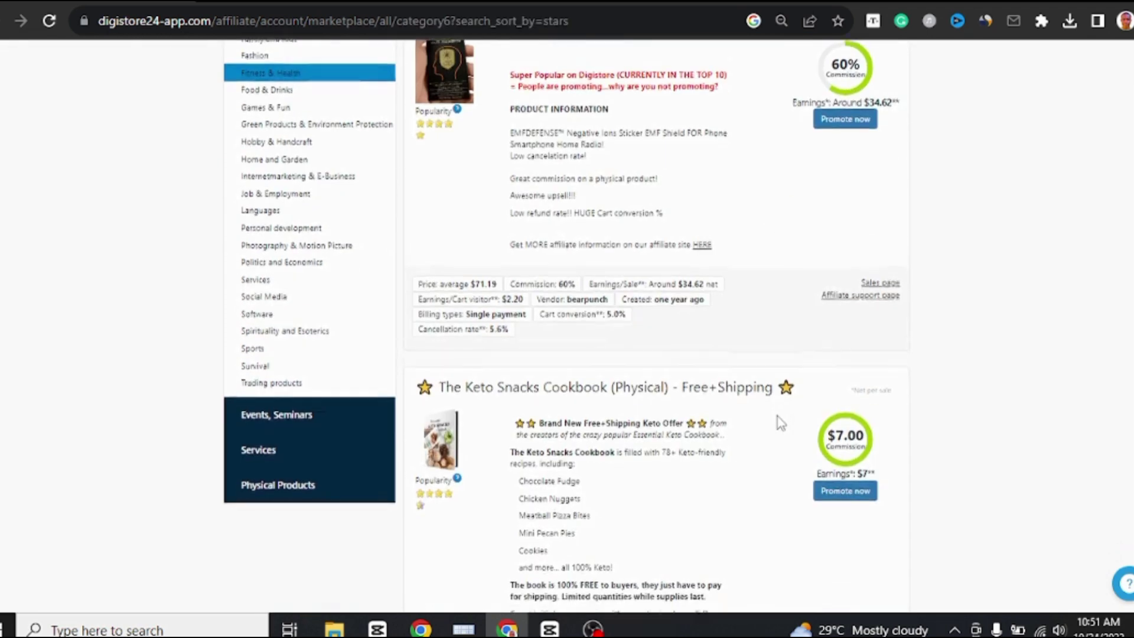
scroll(782, 423, up, 15)
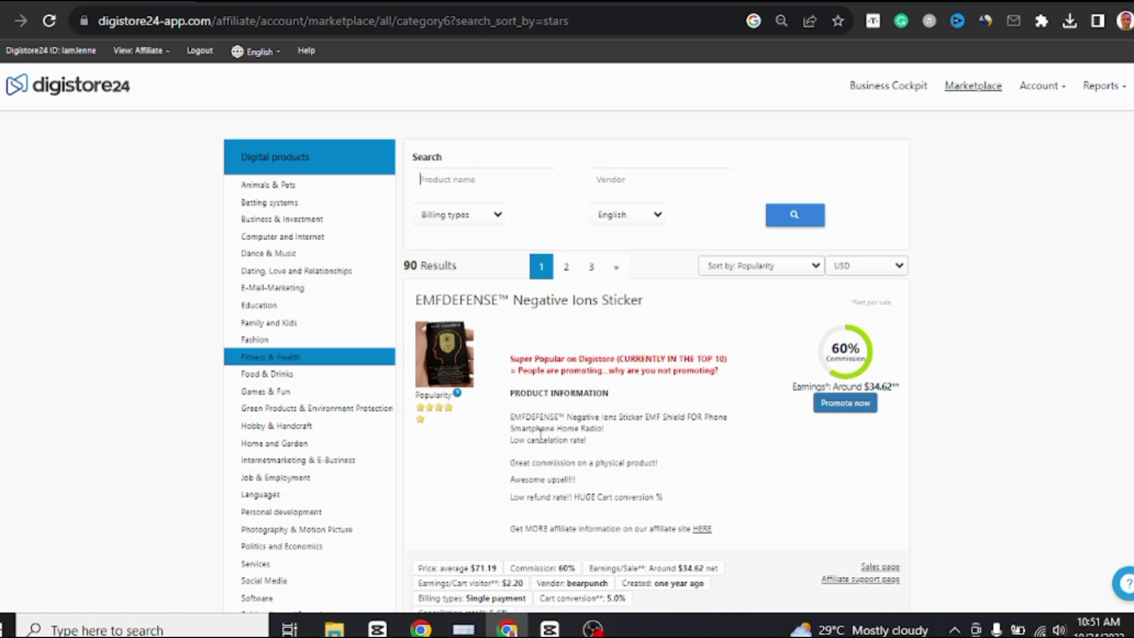
click(849, 409)
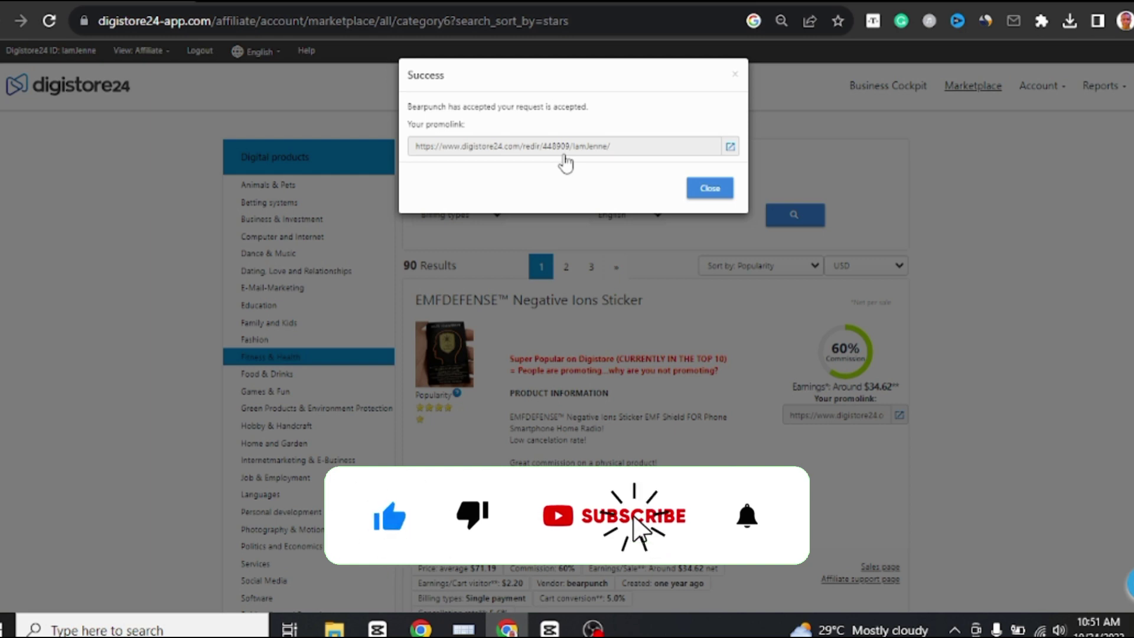
click(779, 329)
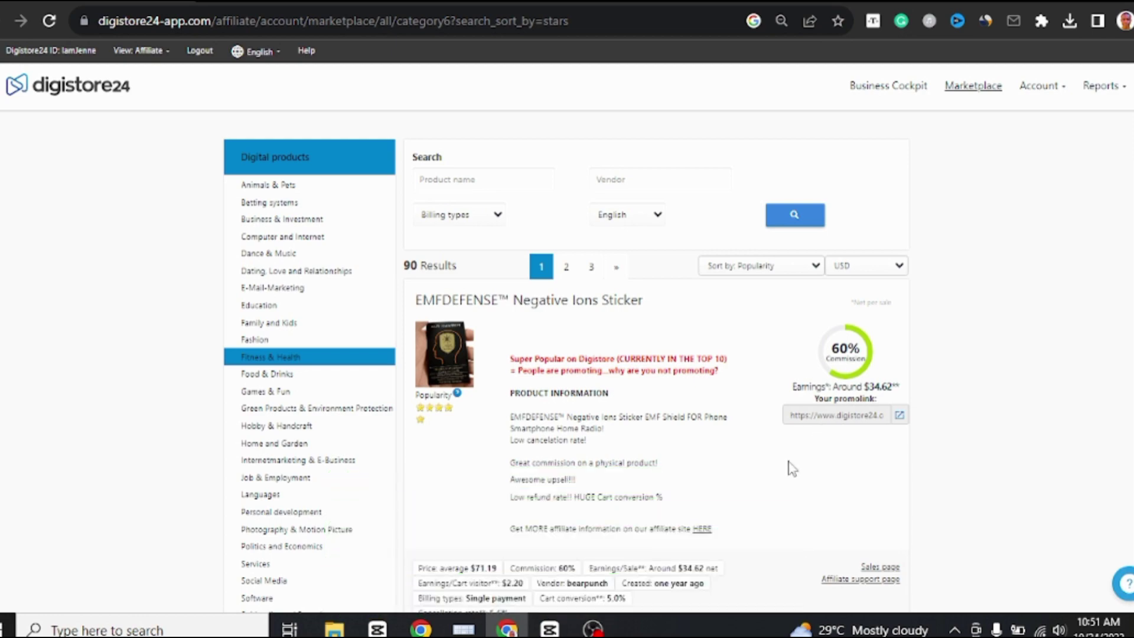
Find The Ultimate Keto Meal Plan offer in the Fitness & Health results and select its whole promolink.
scroll(789, 467, down, 10)
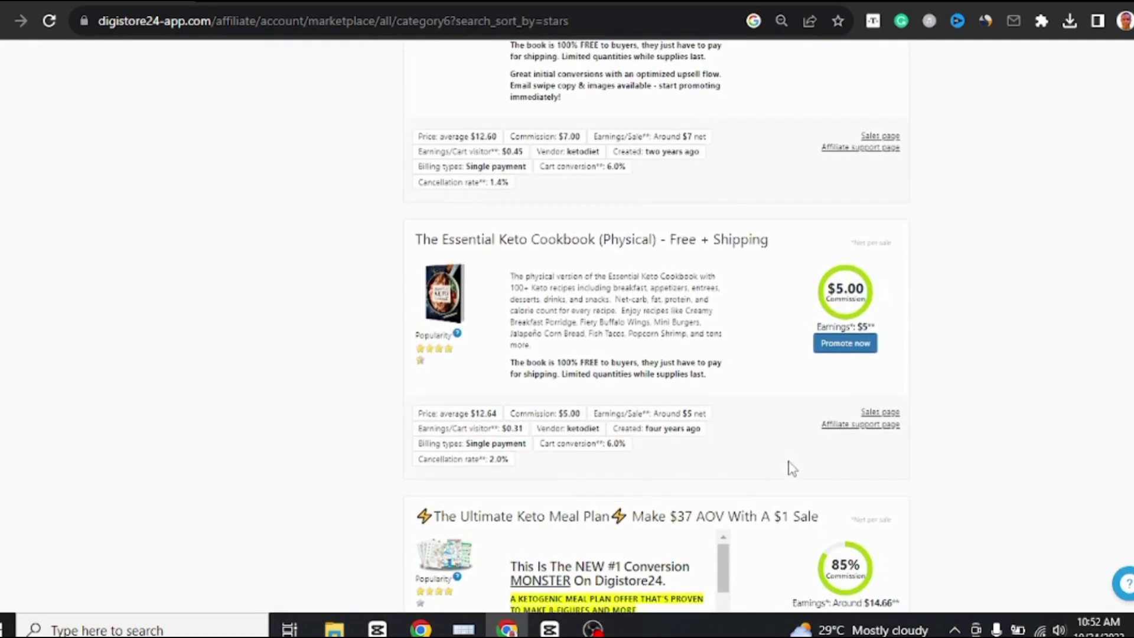
scroll(792, 467, down, 10)
scroll(792, 468, up, 5)
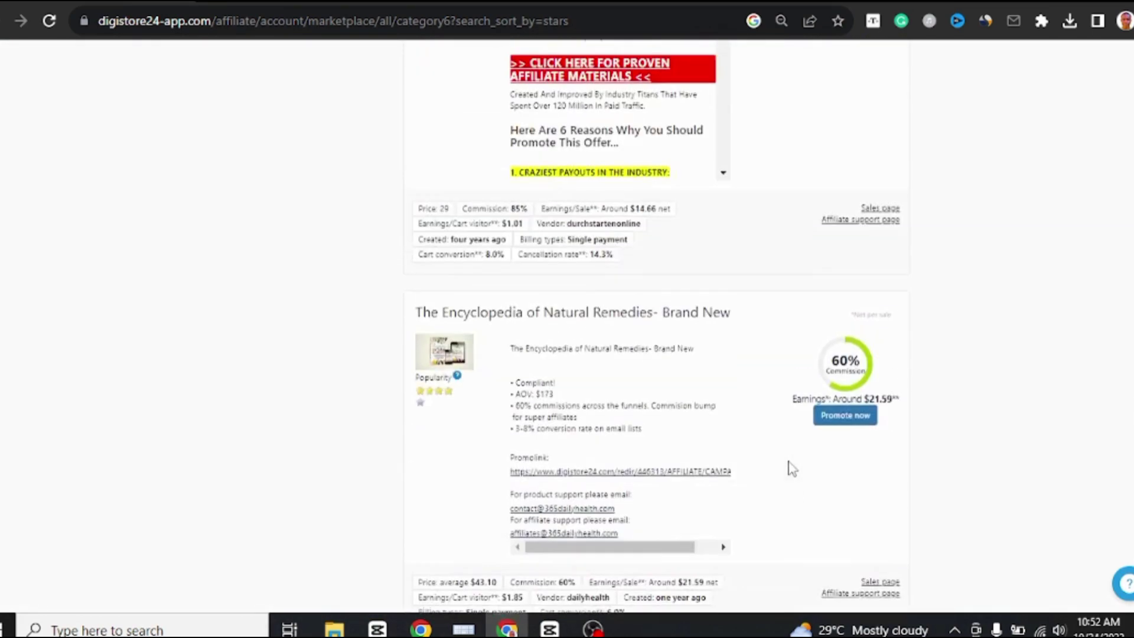
scroll(792, 468, up, 2)
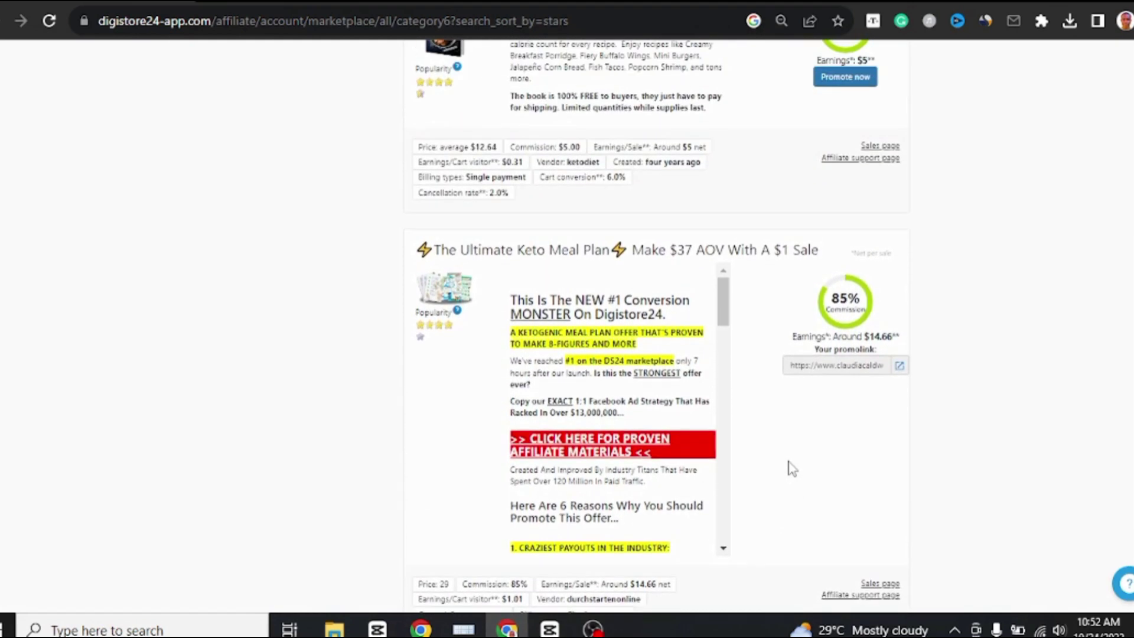
scroll(790, 468, down, 1)
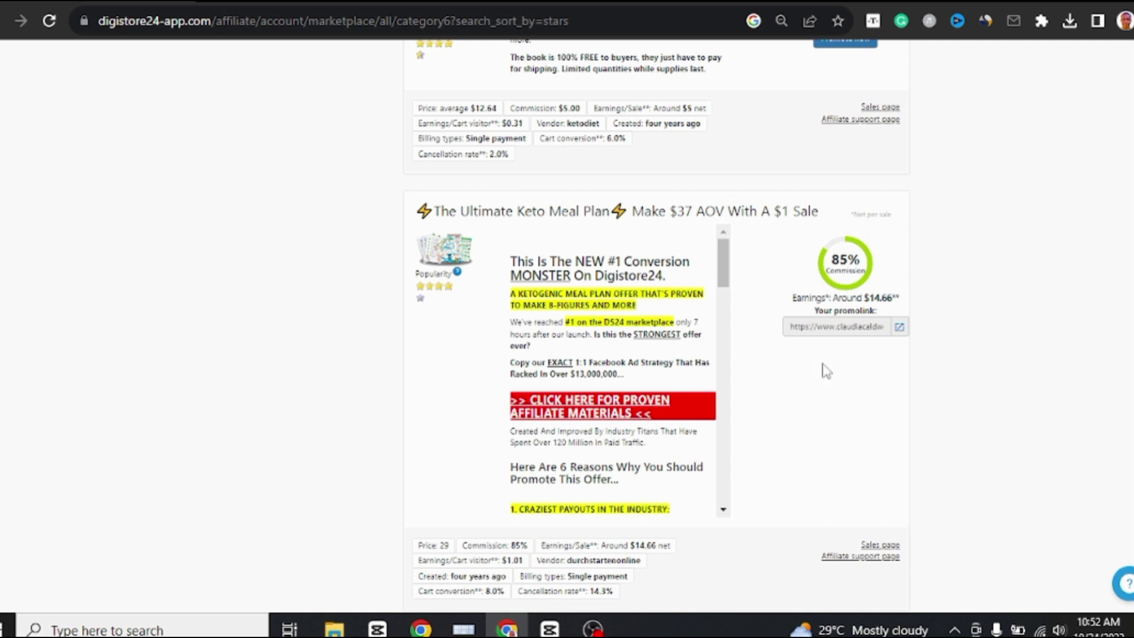
click(835, 328)
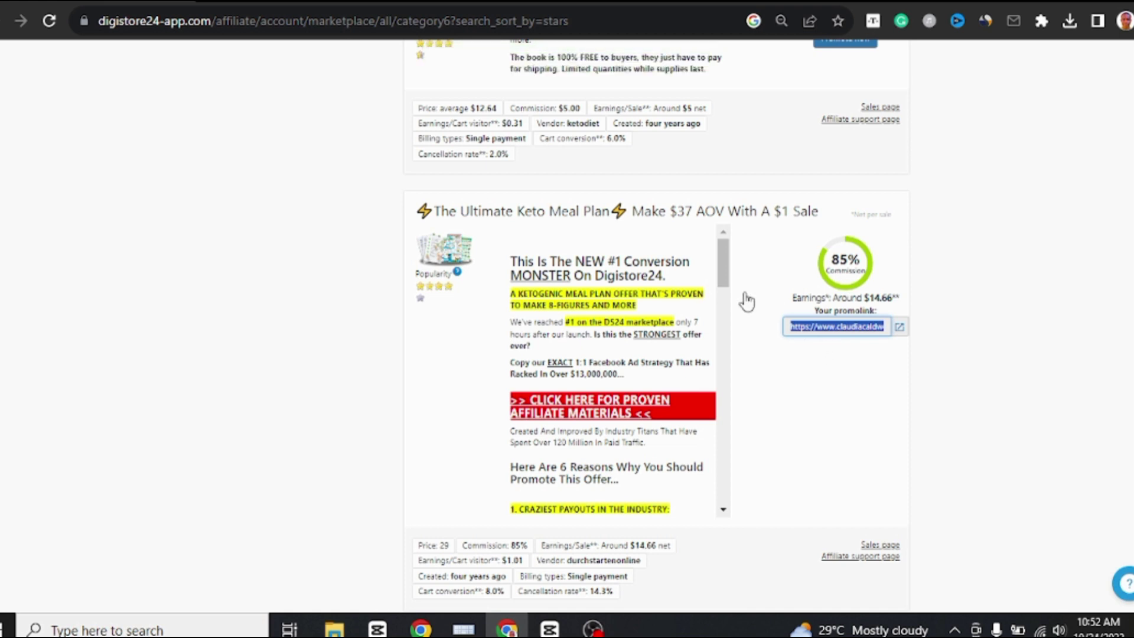
Switch to systeme.io, sign in to the account and open the funnels list, dismissing the profile notification.
click(279, 6)
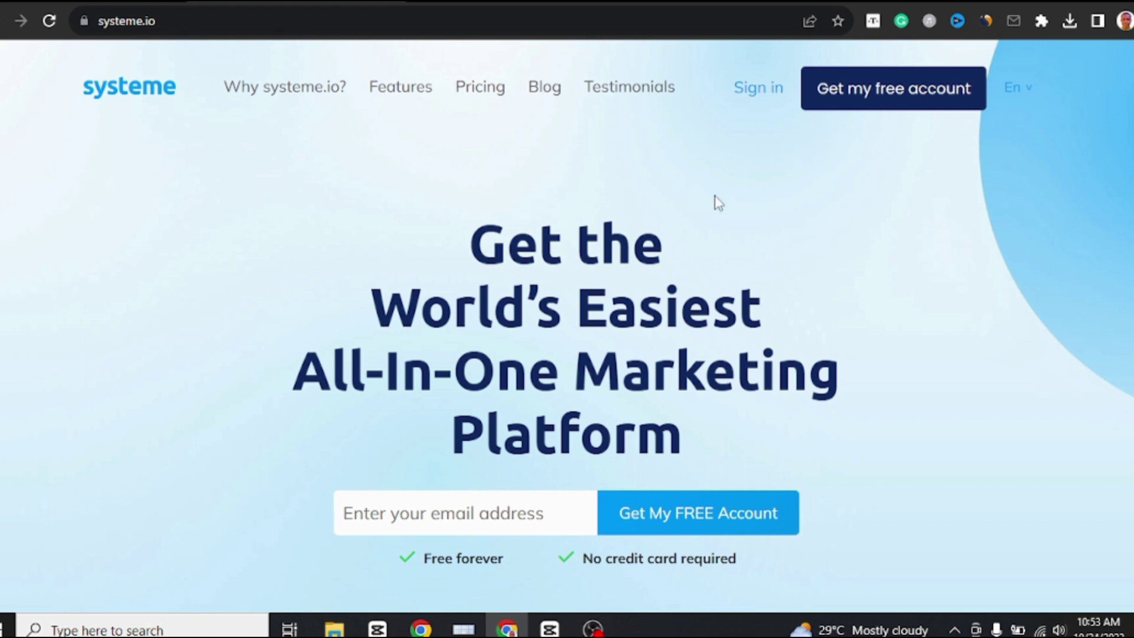
click(762, 98)
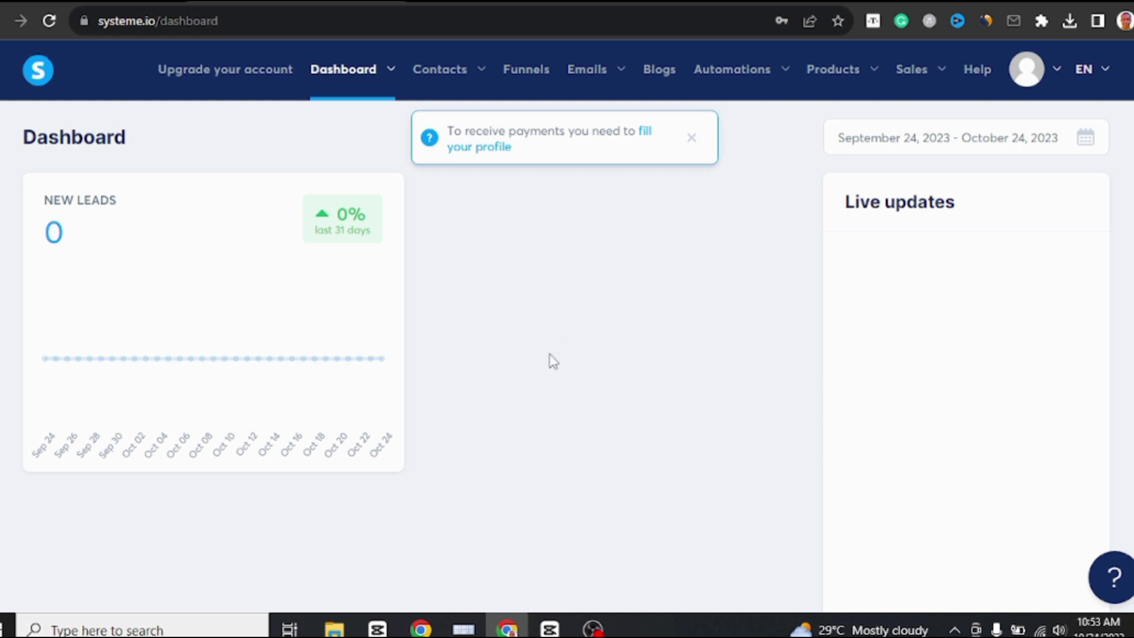
click(529, 72)
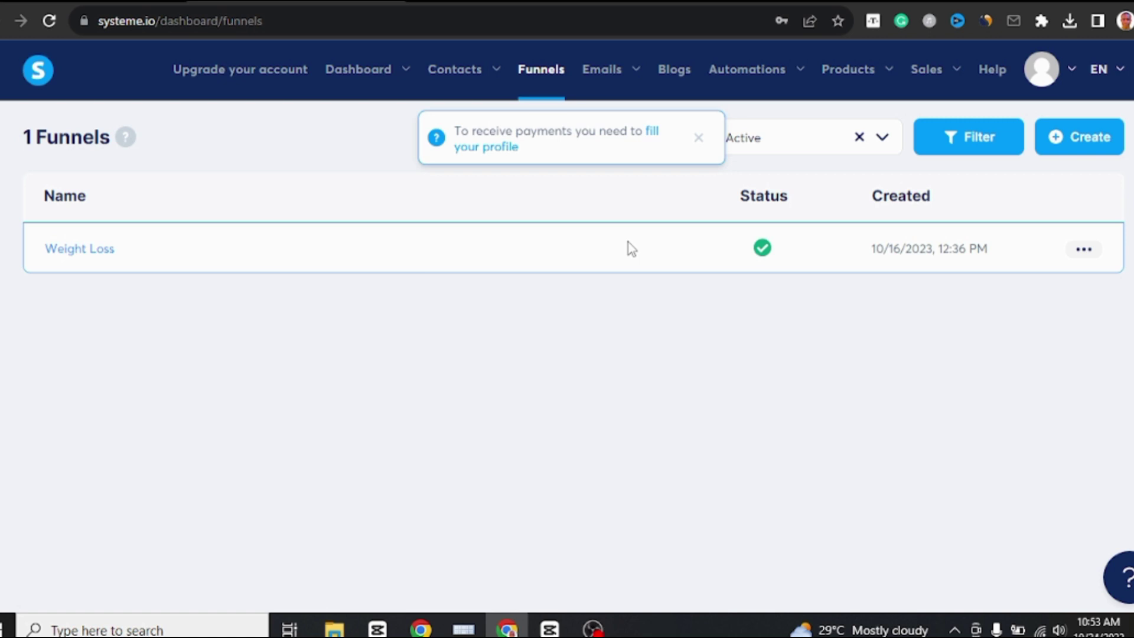
click(700, 140)
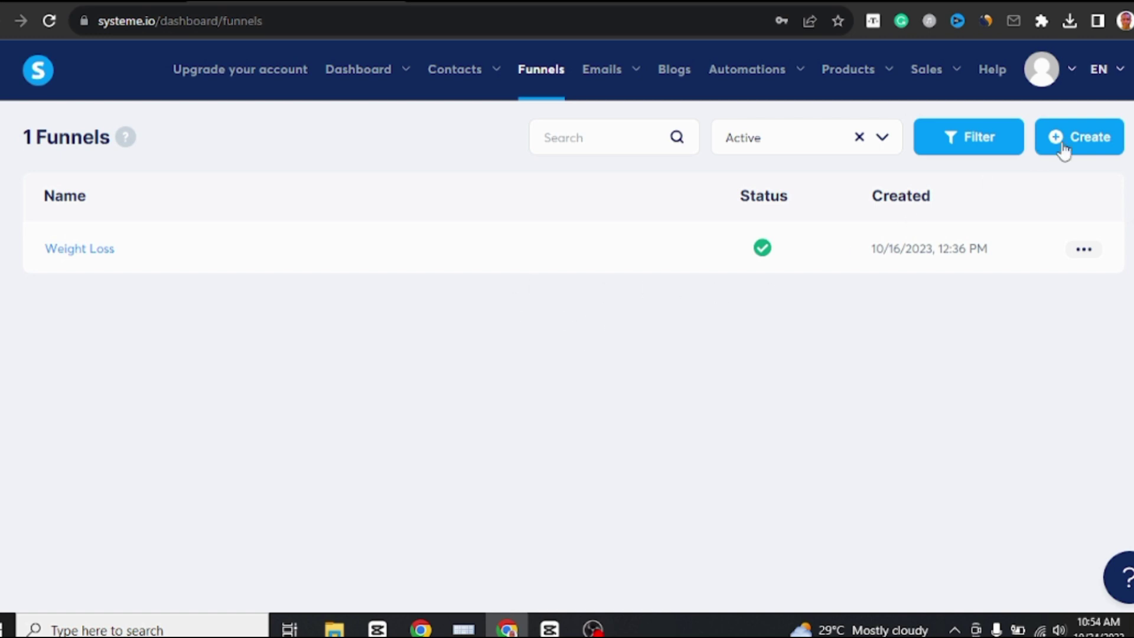
Create a new funnel named "Weight loss" with the Build an audience goal.
click(1088, 140)
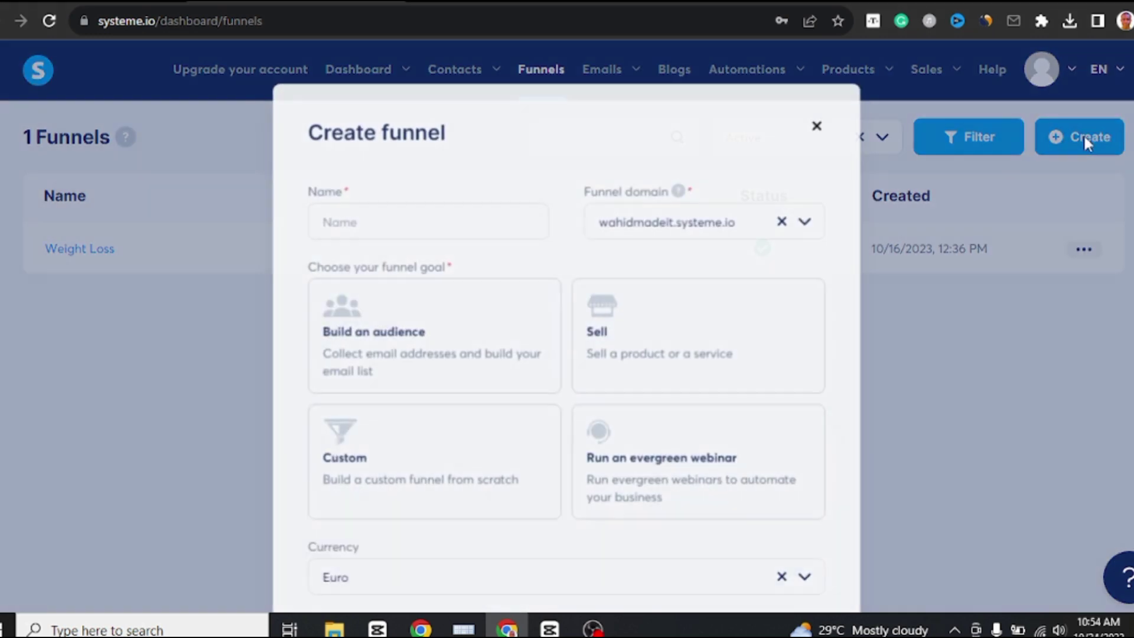
click(439, 233)
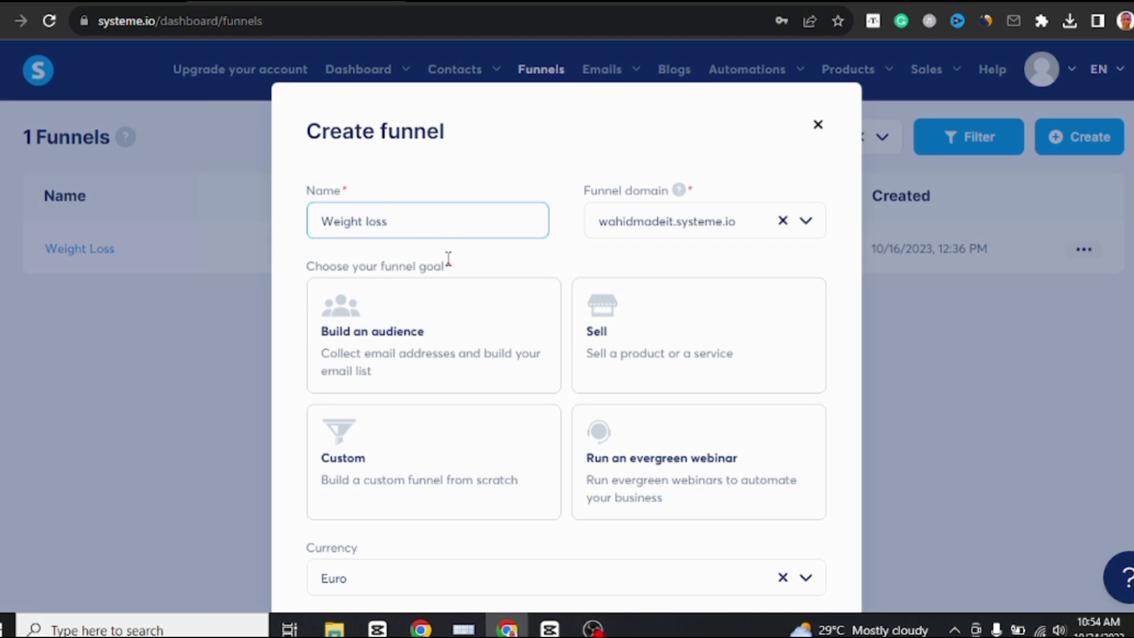
scroll(515, 274, down, 3)
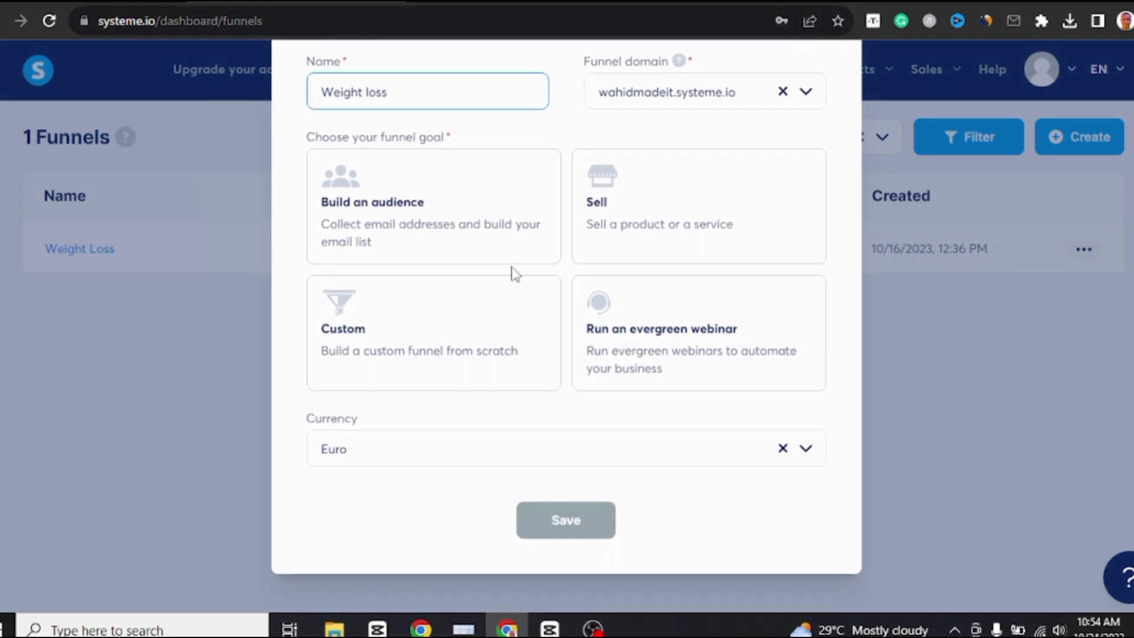
click(447, 211)
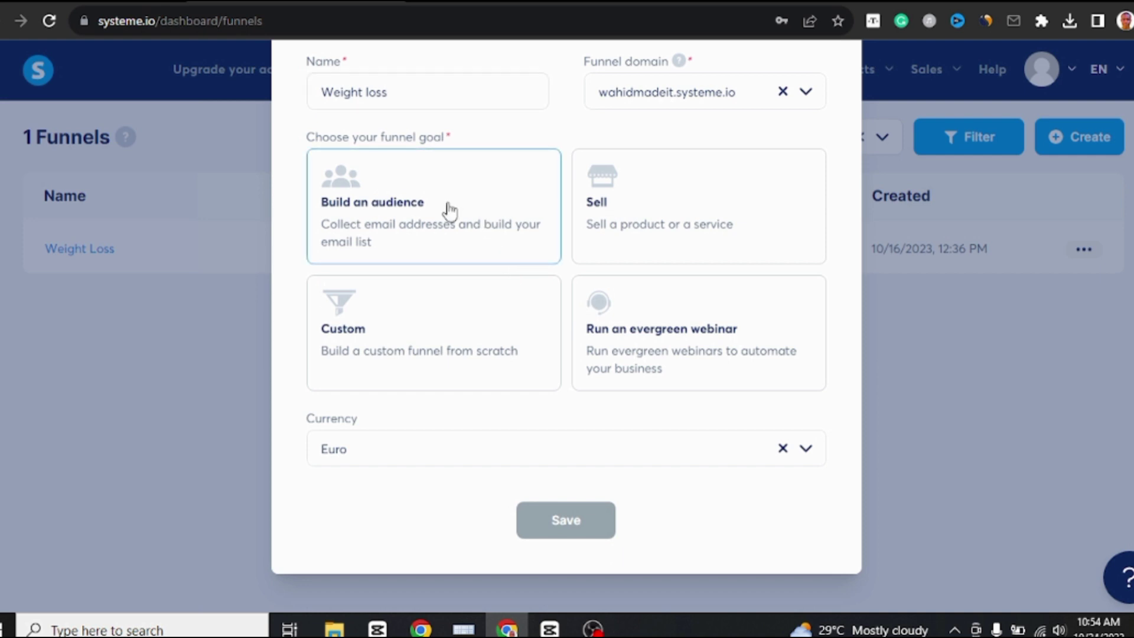
scroll(512, 296, down, 1)
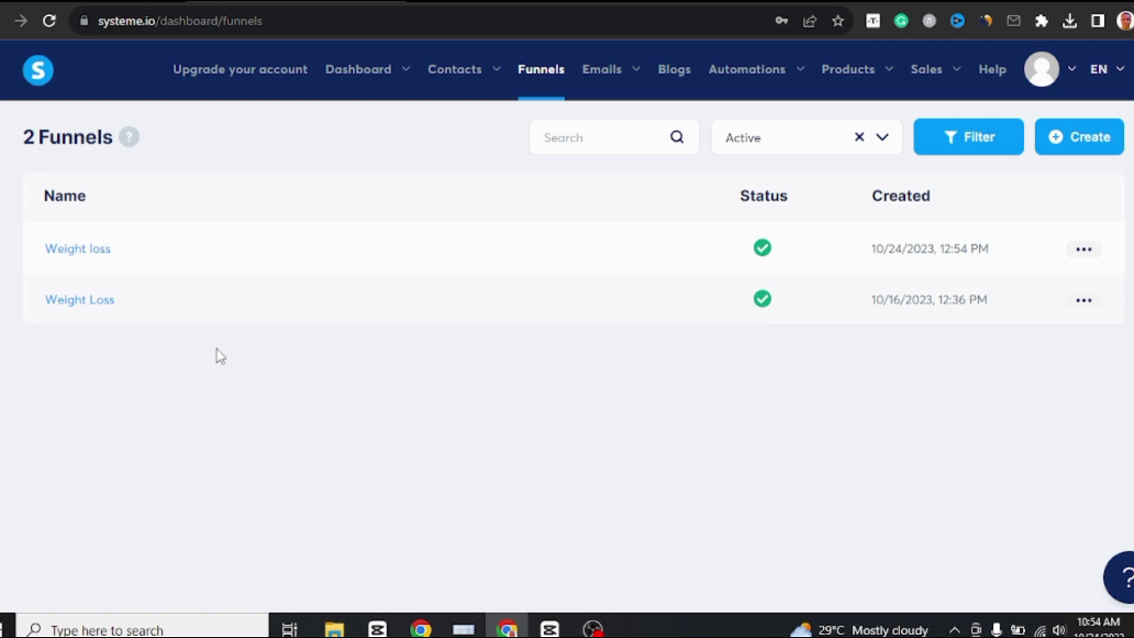
Open the newly created Weight loss funnel and check its public view, returning to the funnel's step configuration.
click(172, 256)
click(699, 139)
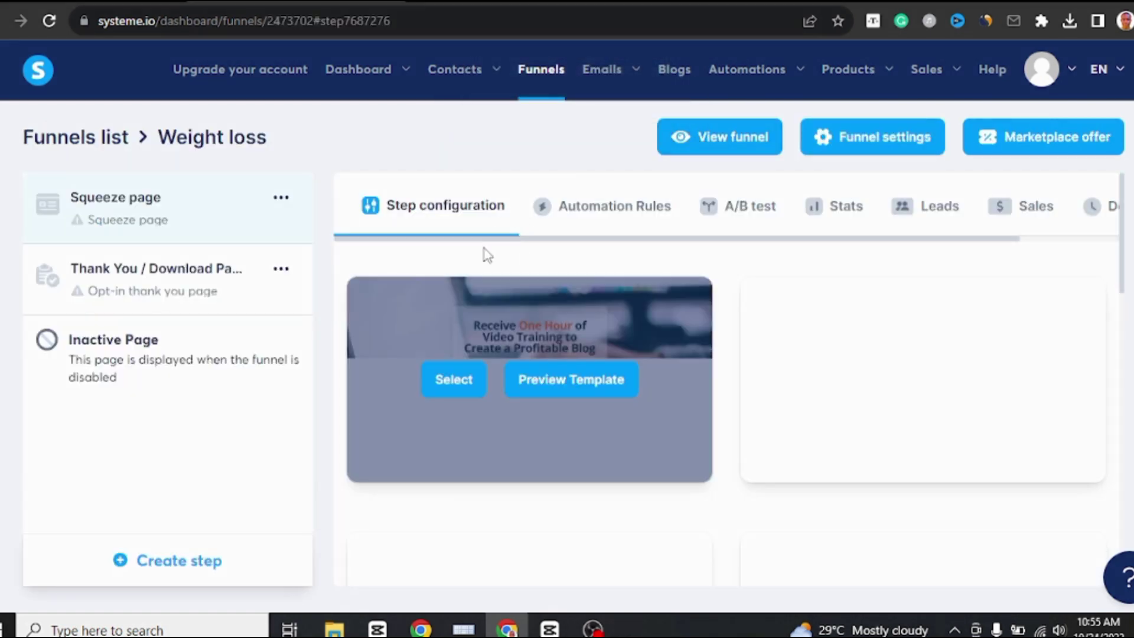
mouse_move(576, 312)
mouse_move(759, 330)
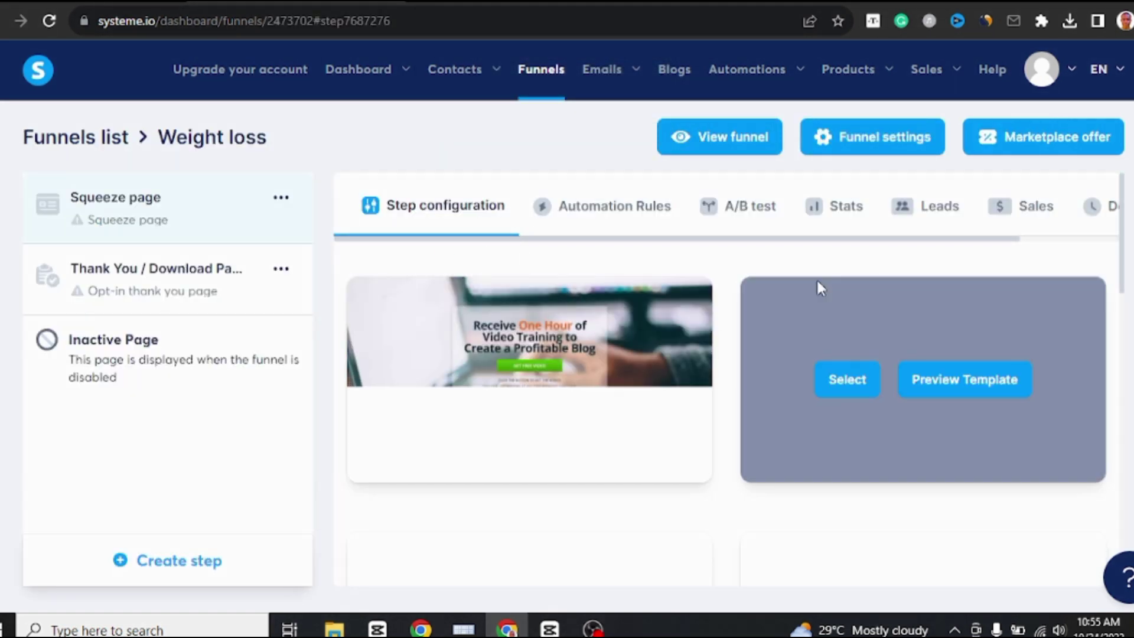
click(715, 136)
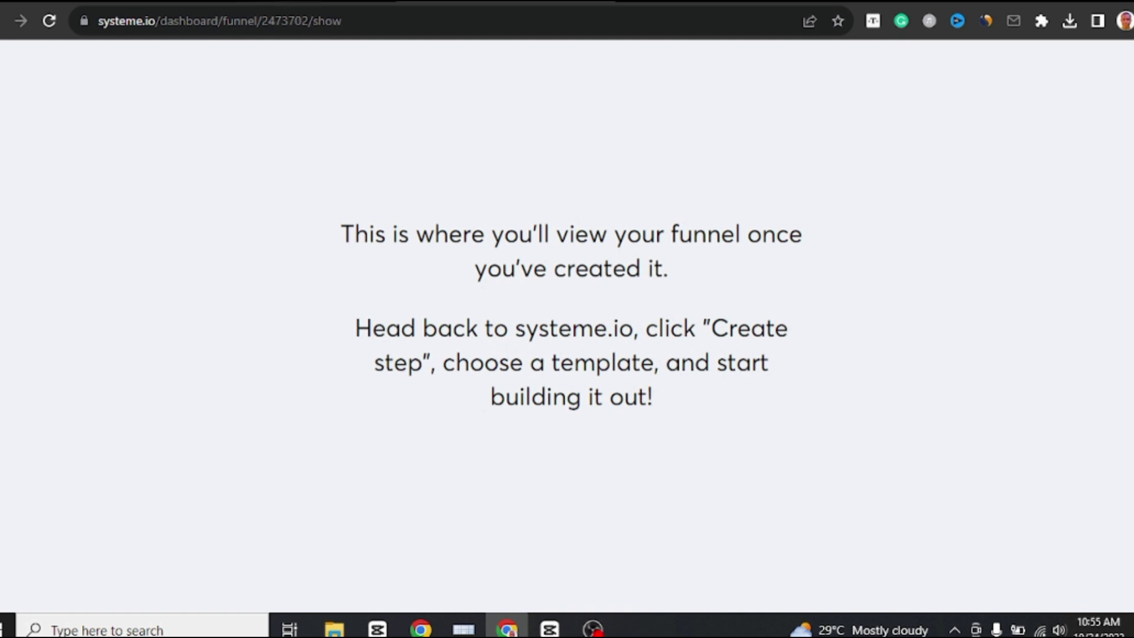
click(331, 2)
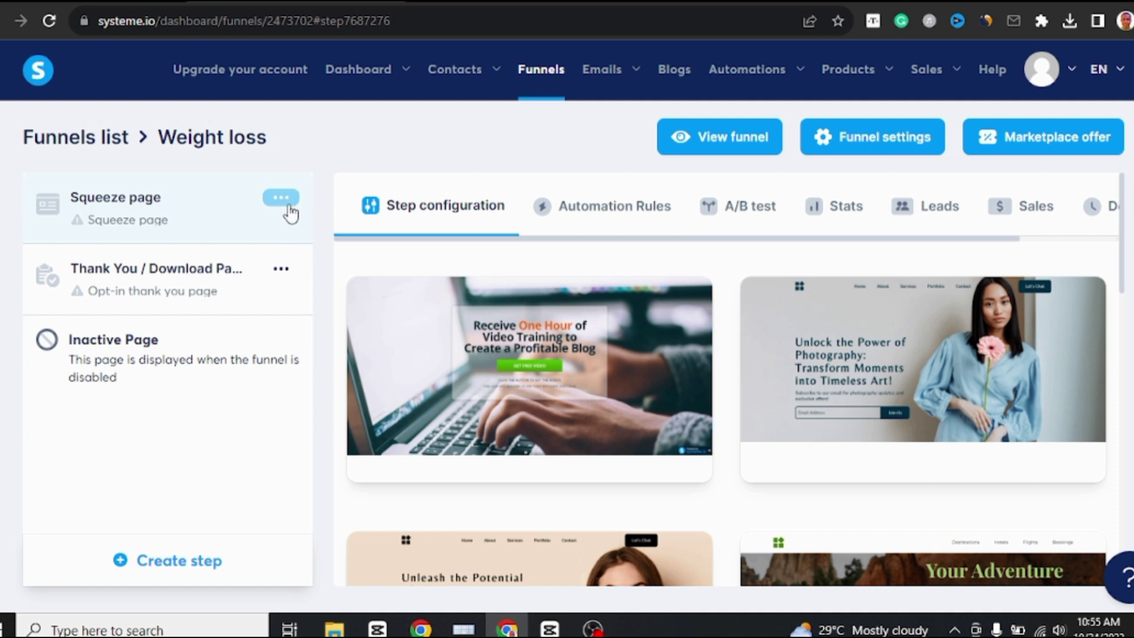
Remove the Thank You / Download Page step from the Weight loss funnel.
click(280, 270)
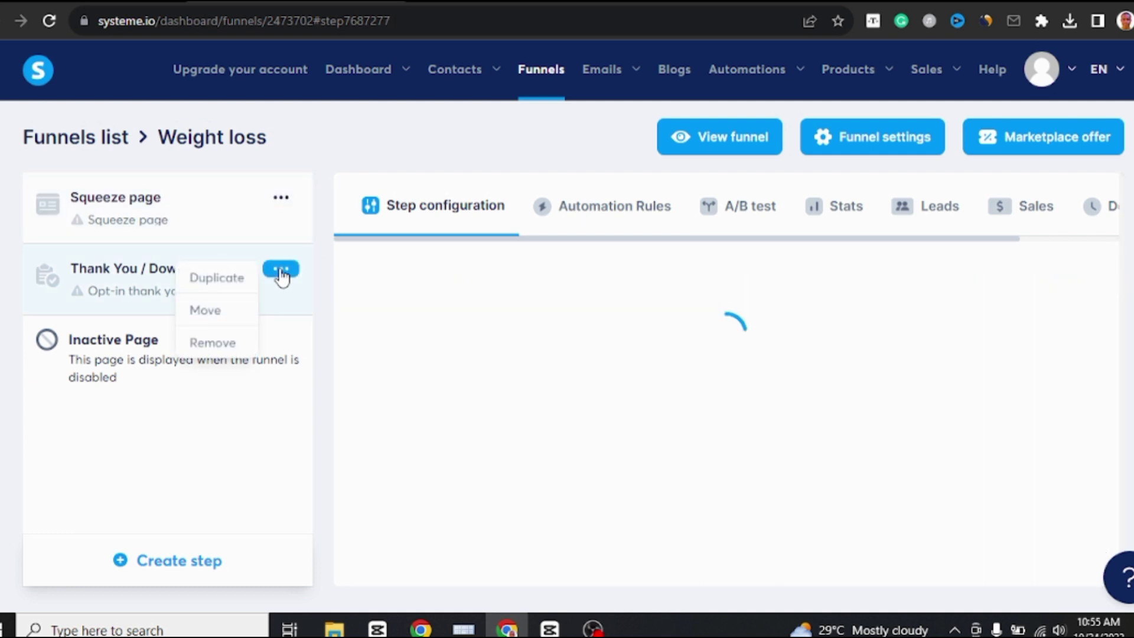
click(224, 340)
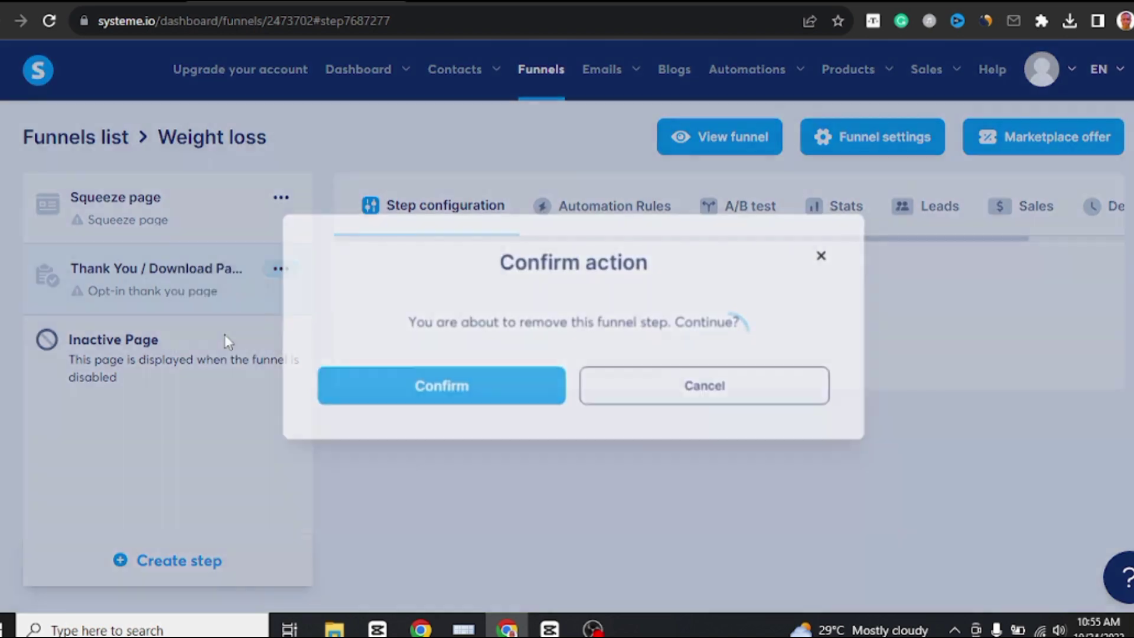
click(431, 385)
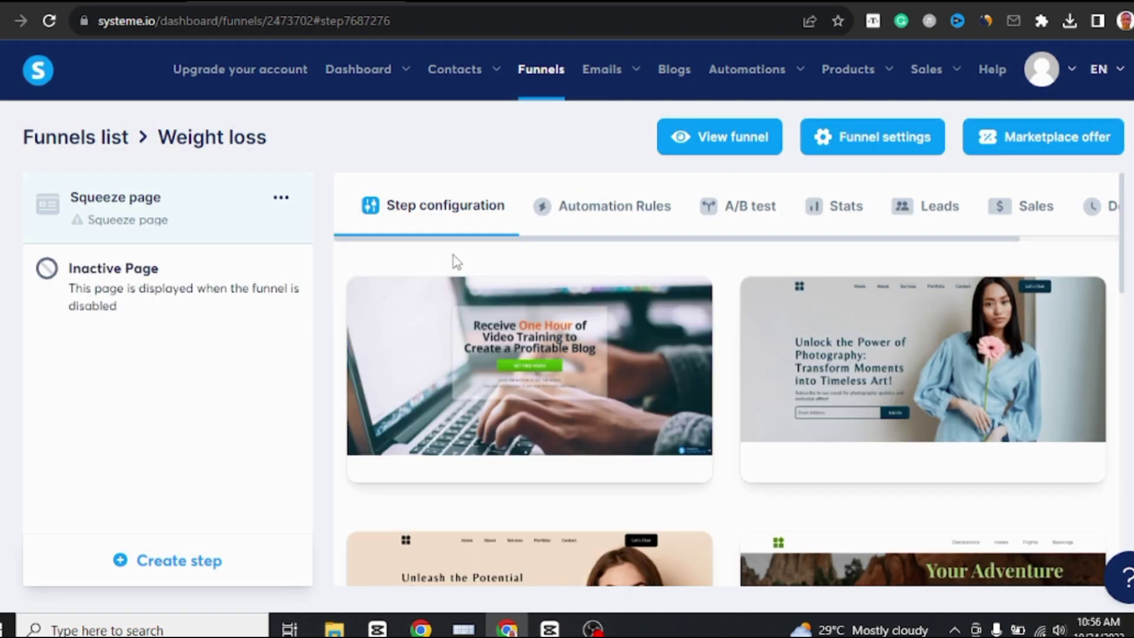
Browse the squeeze page templates and choose the "How to Launch a New Business: Three Approaches That Work" template for the step.
scroll(742, 347, down, 8)
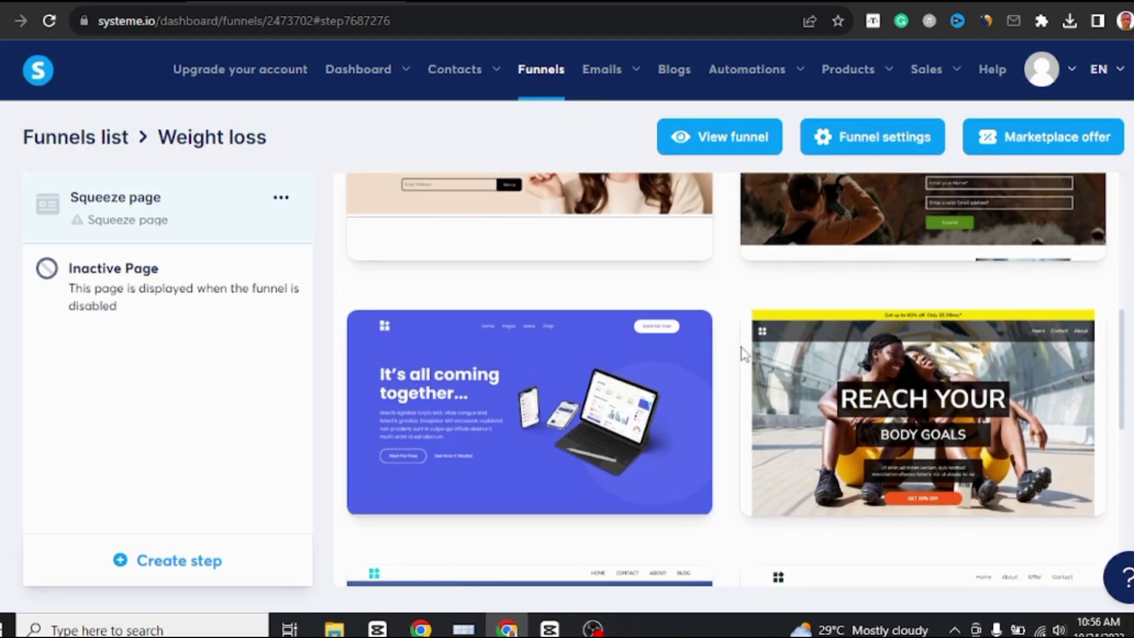
scroll(742, 351, up, 3)
scroll(743, 353, down, 4)
scroll(743, 354, up, 9)
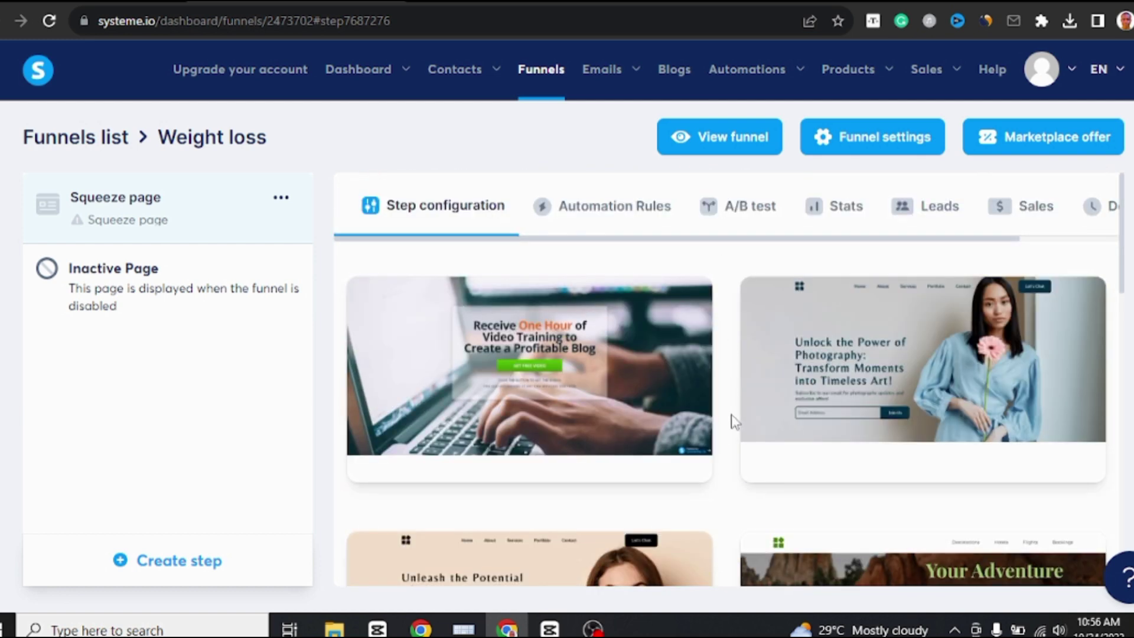
scroll(735, 415, down, 10)
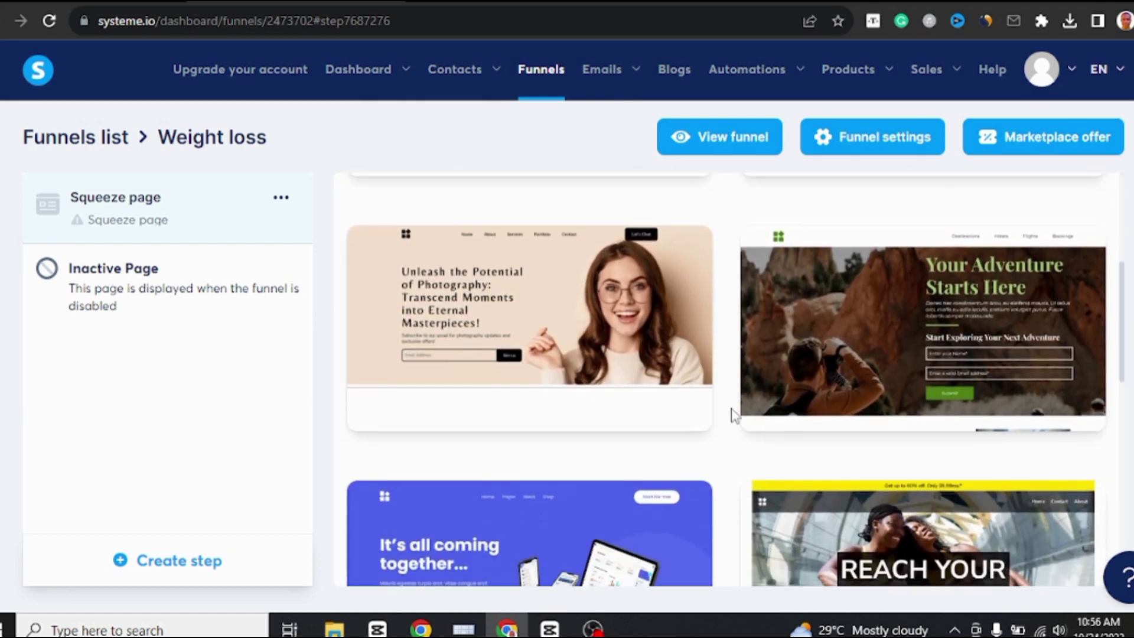
scroll(735, 412, down, 5)
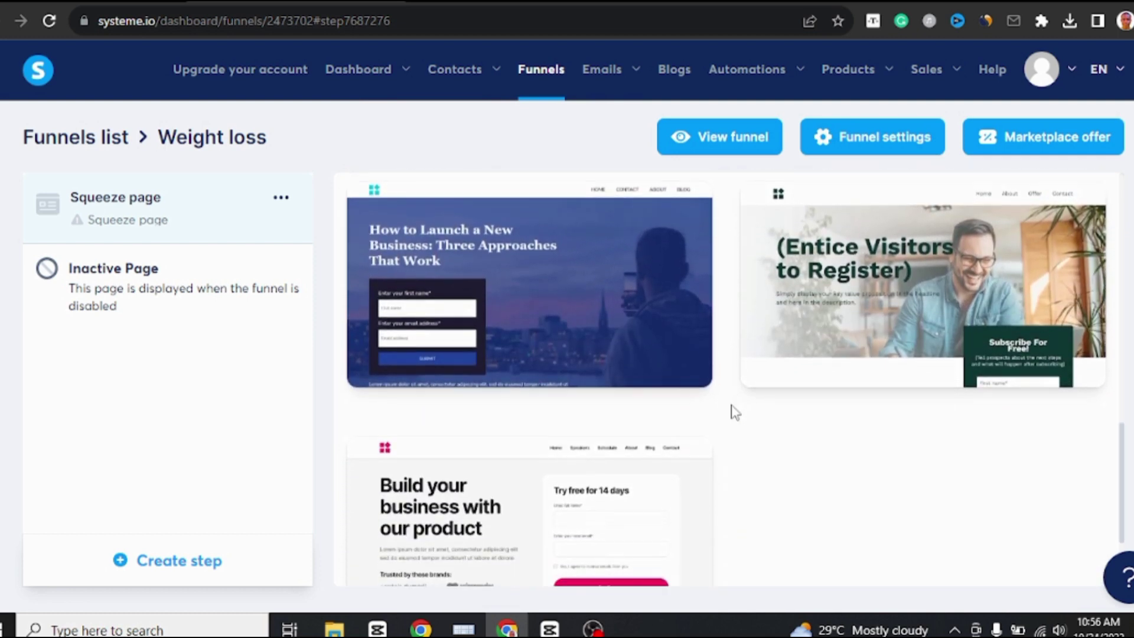
scroll(734, 410, down, 3)
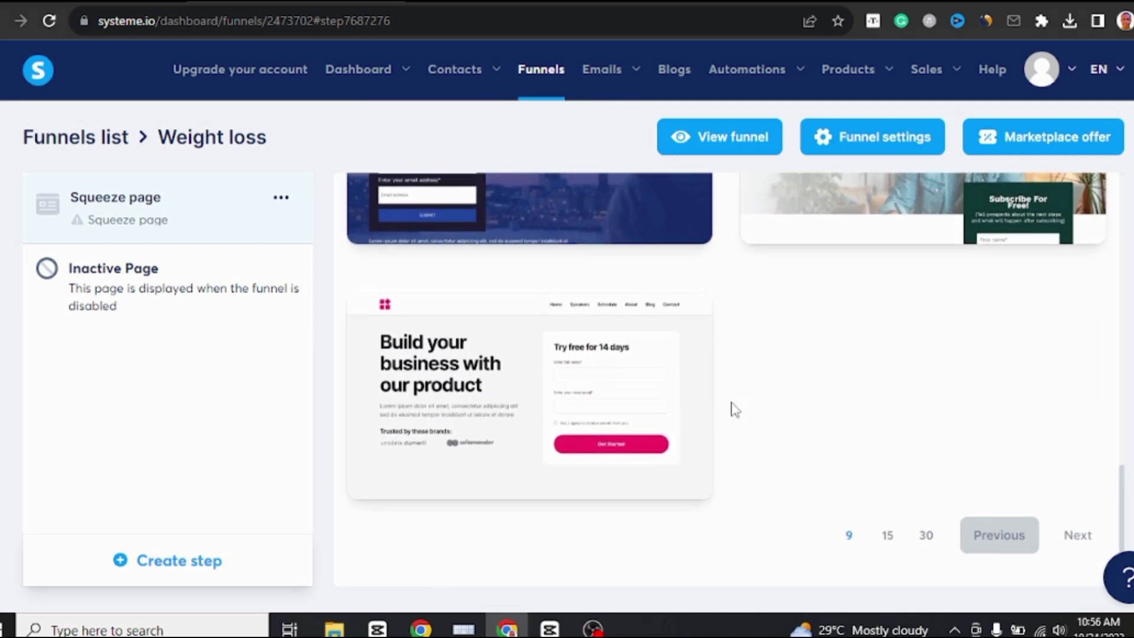
scroll(734, 409, up, 4)
scroll(731, 407, down, 3)
scroll(731, 408, up, 3)
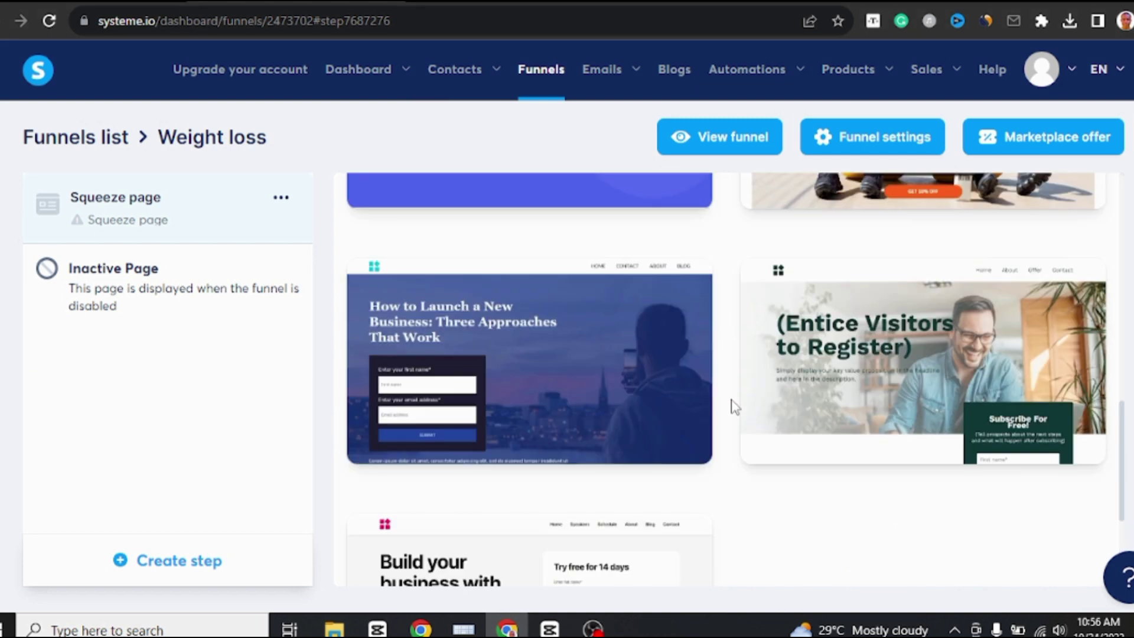
mouse_move(449, 378)
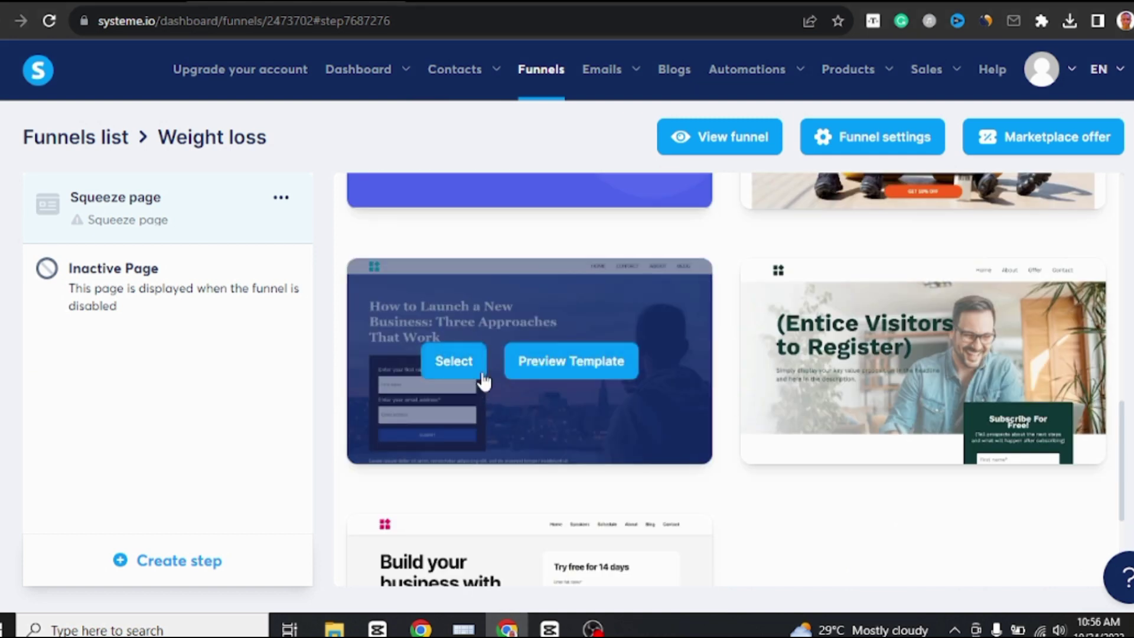
click(463, 365)
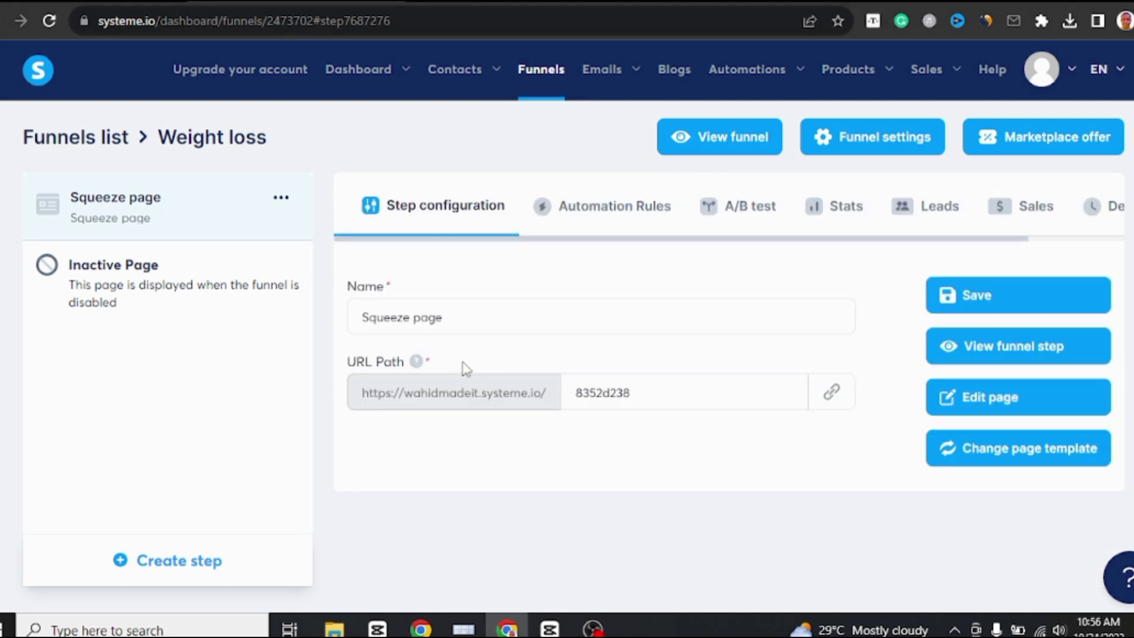
Rename the squeeze page step as "Weight loss" and save it.
triple_click(543, 320)
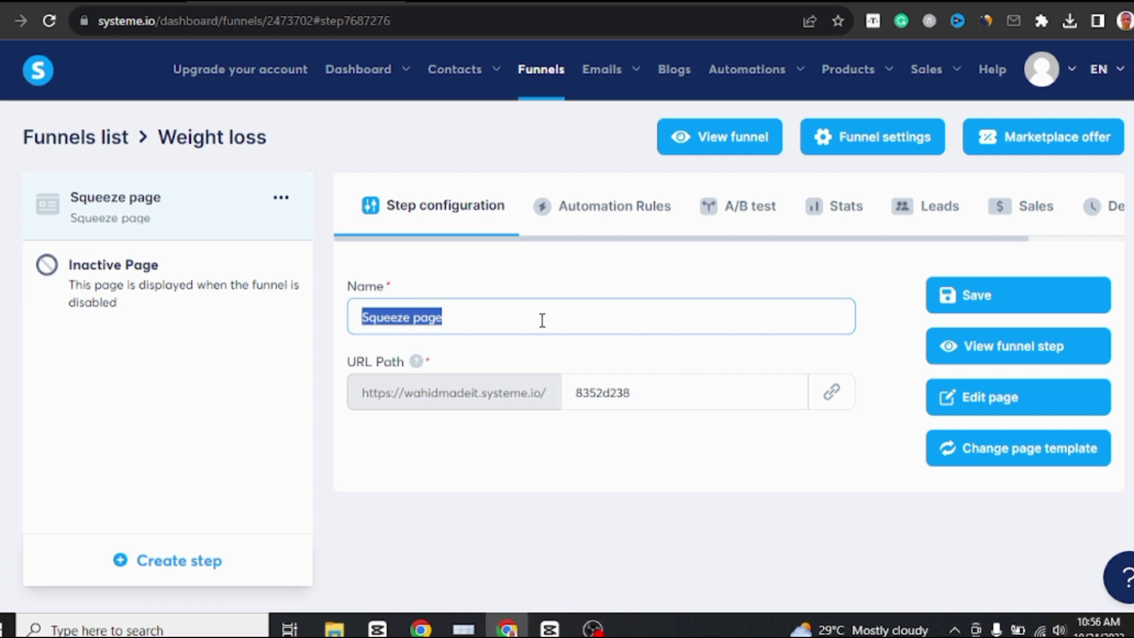
text(W)
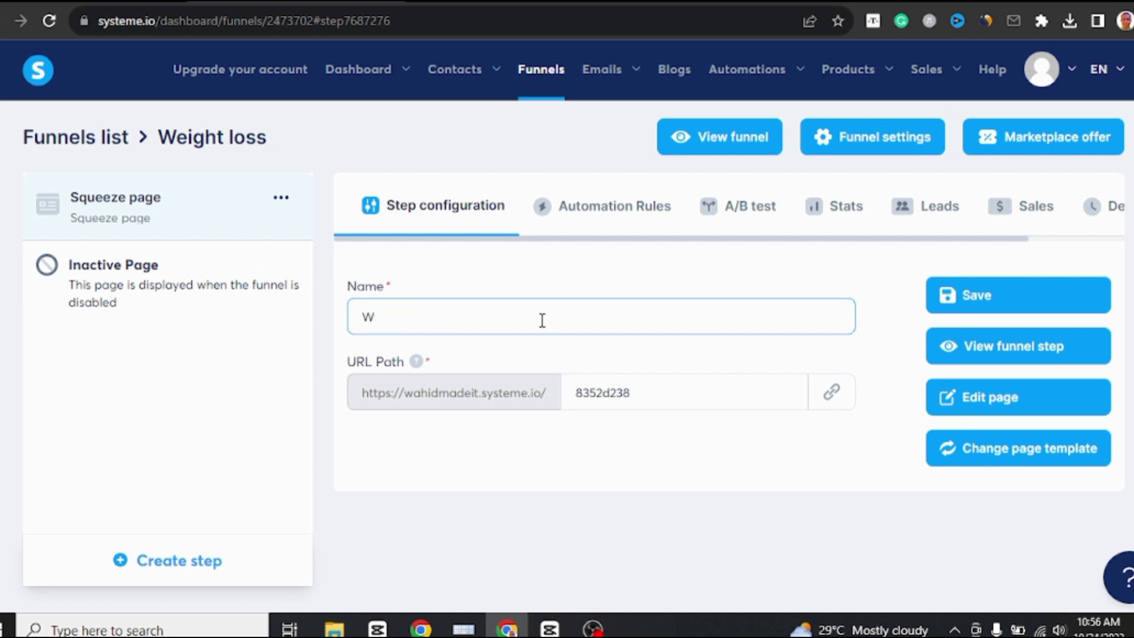
text(right loss)
click(976, 300)
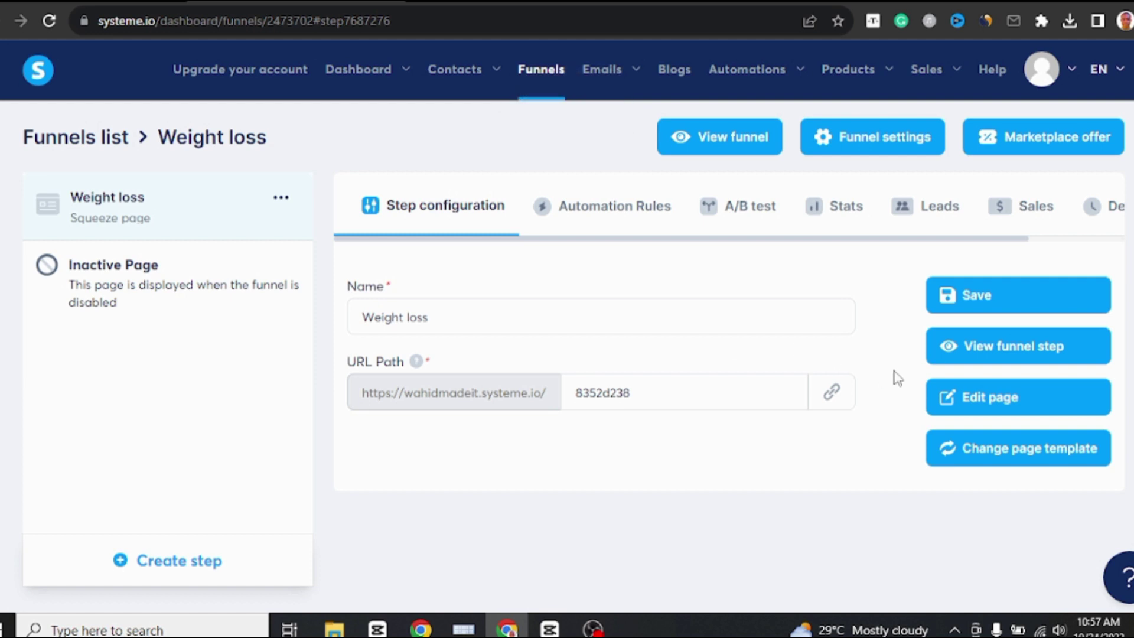
Open the page for editing and delete the section with the Business, Podcast, Writing, Freelancing, Hosting and Blogging icons.
click(996, 407)
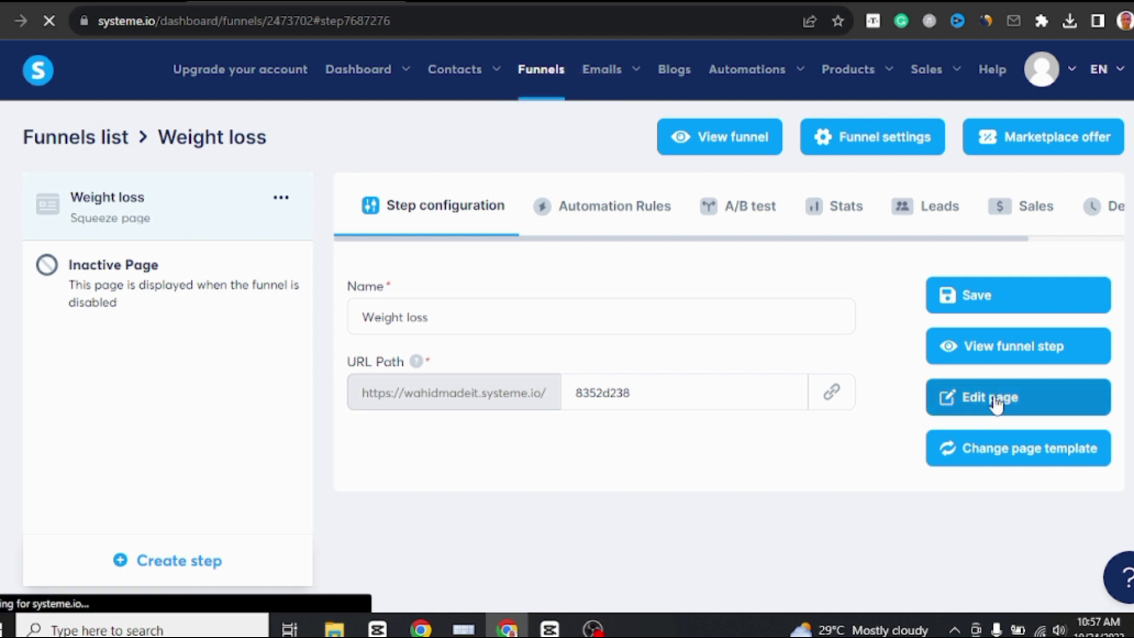
scroll(950, 285, down, 4)
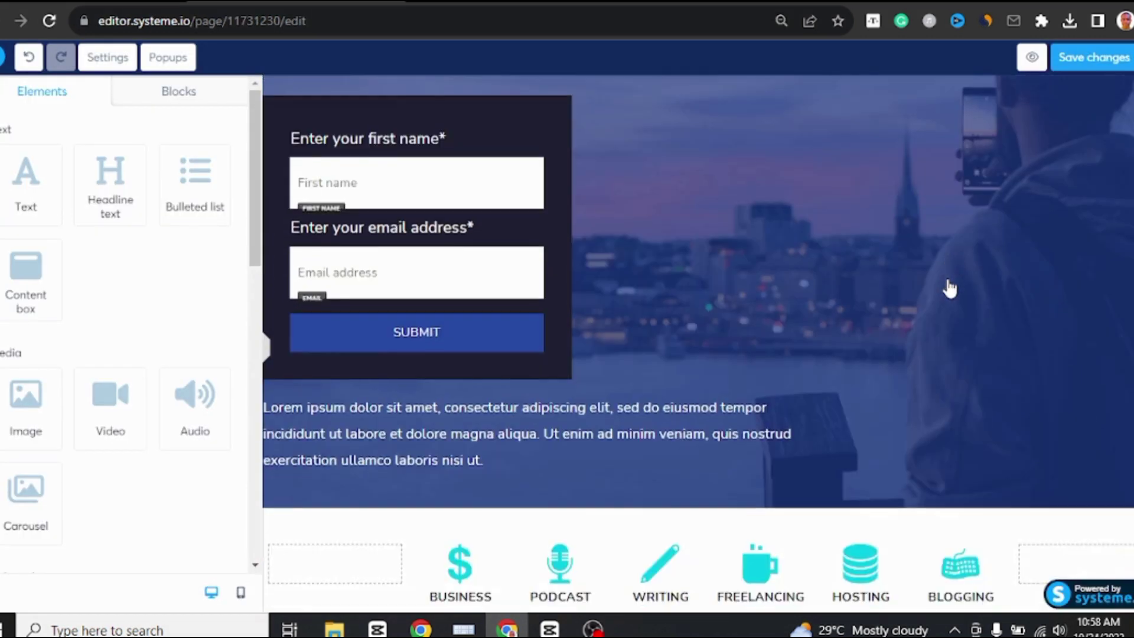
scroll(950, 286, down, 10)
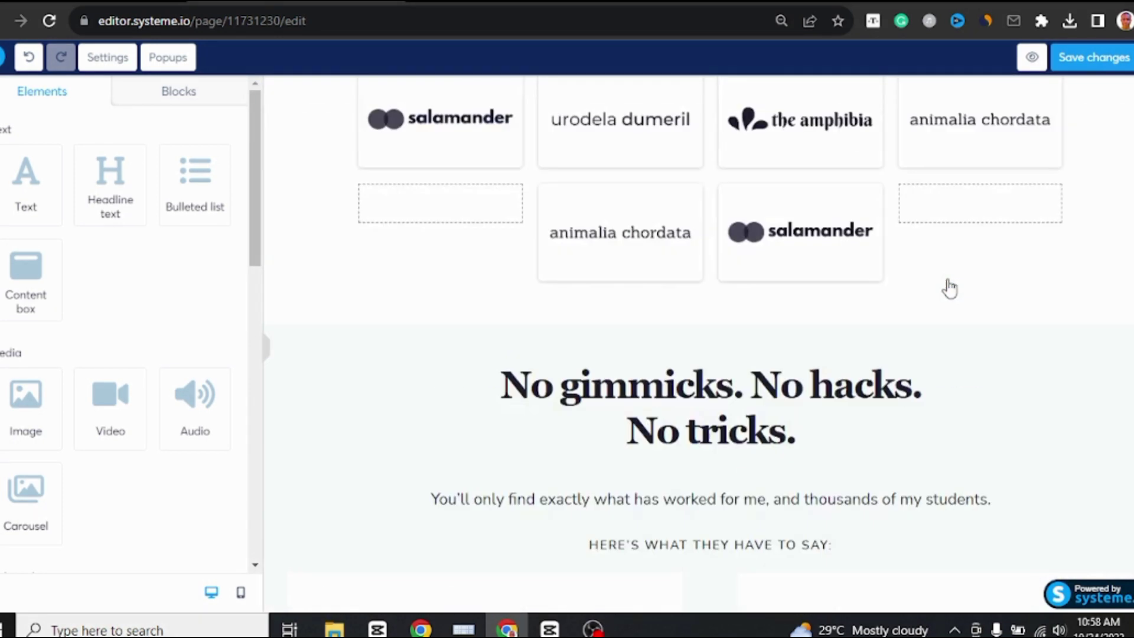
scroll(949, 286, up, 7)
scroll(950, 286, up, 4)
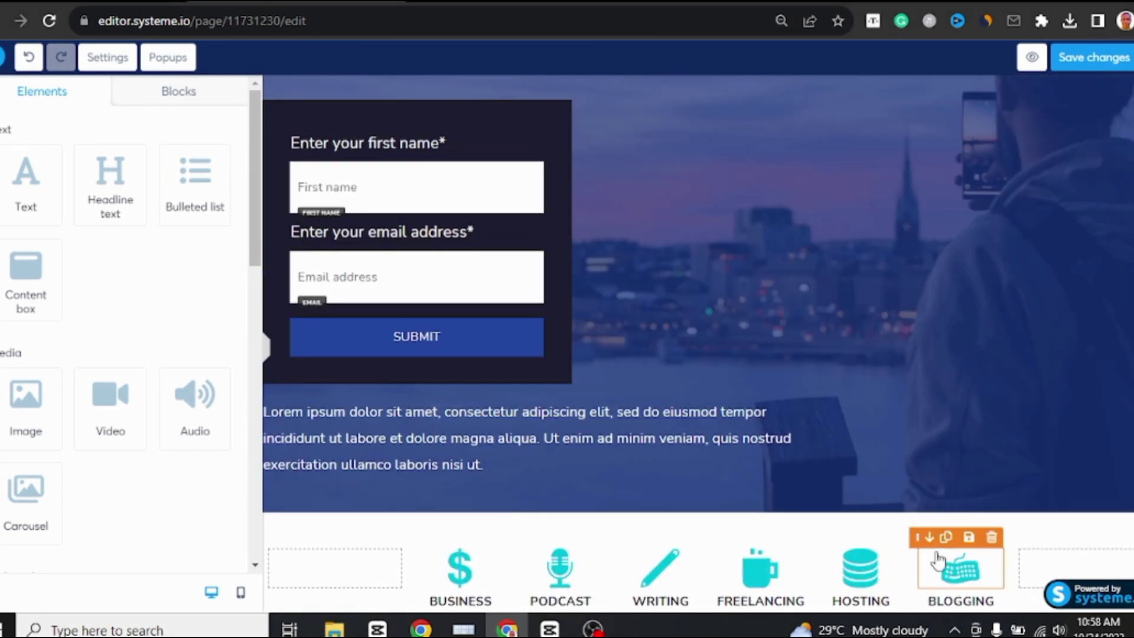
scroll(940, 568, down, 2)
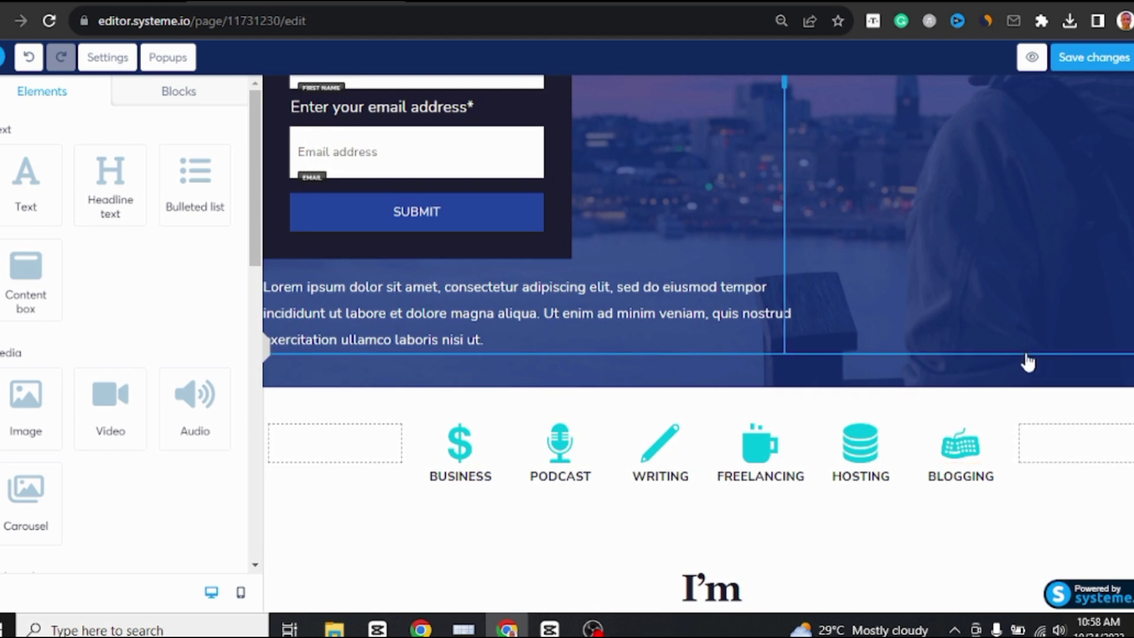
mouse_move(1126, 409)
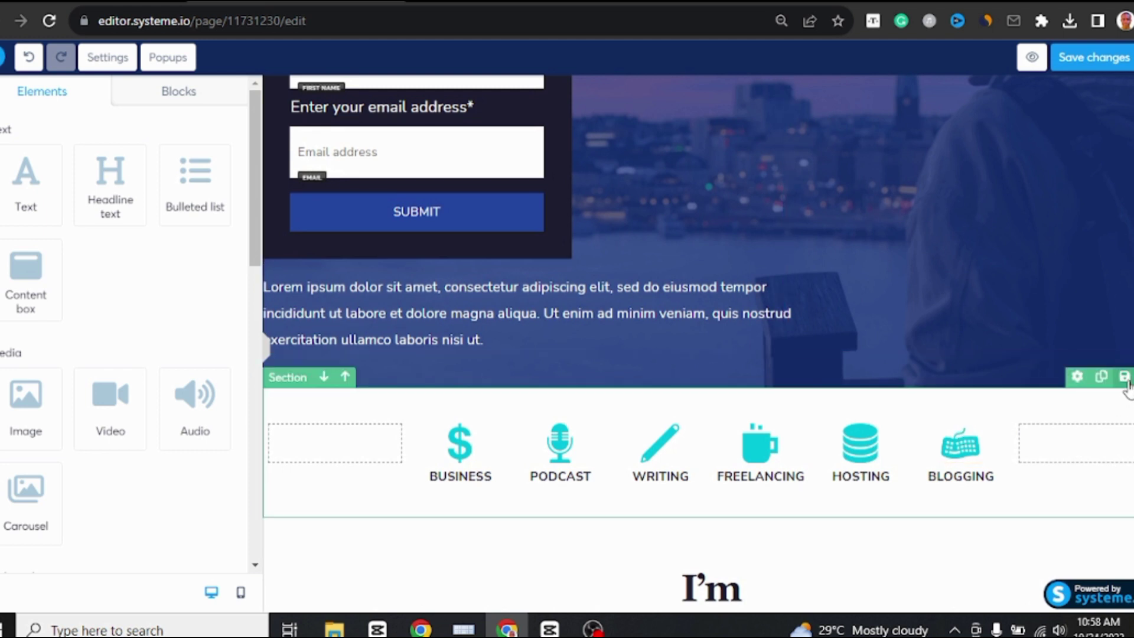
click(1133, 377)
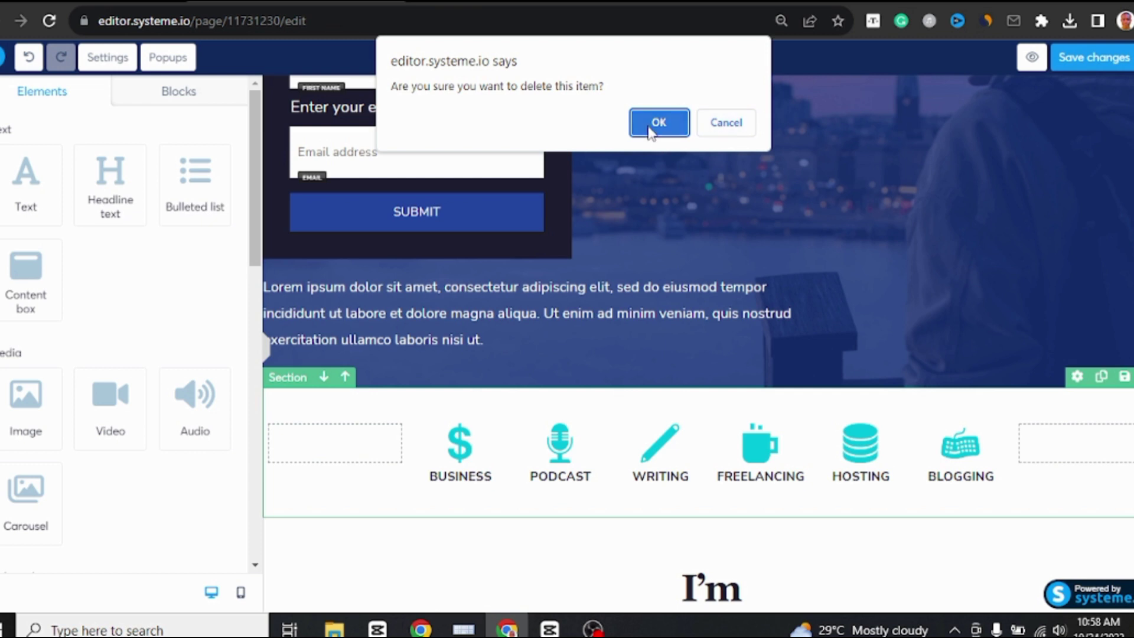
click(657, 122)
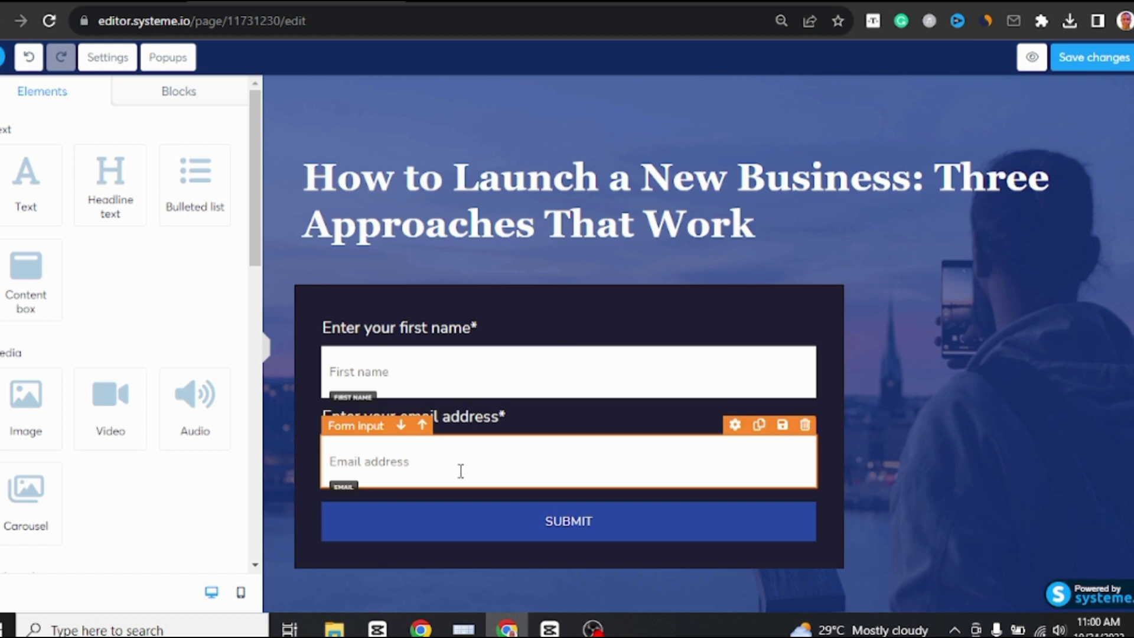
Replace the page headline with "The Best Keto Meal Plan For Weight Loss", correcting the spelling of "Weight".
triple_click(568, 224)
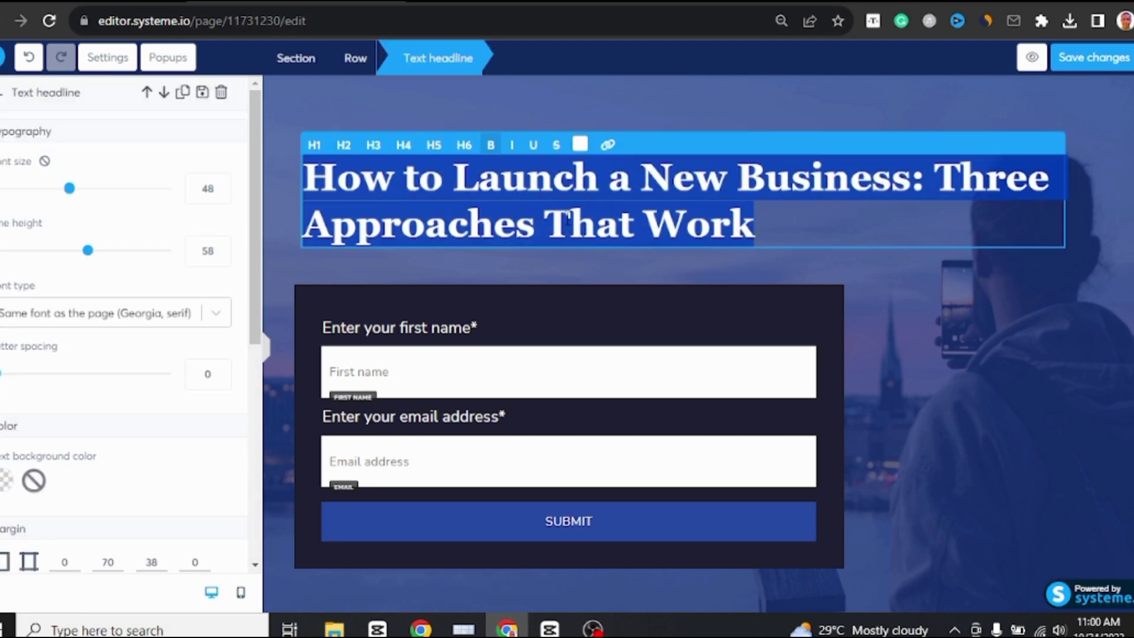
text(The Best Keto Meal Plan For WEight Loss)
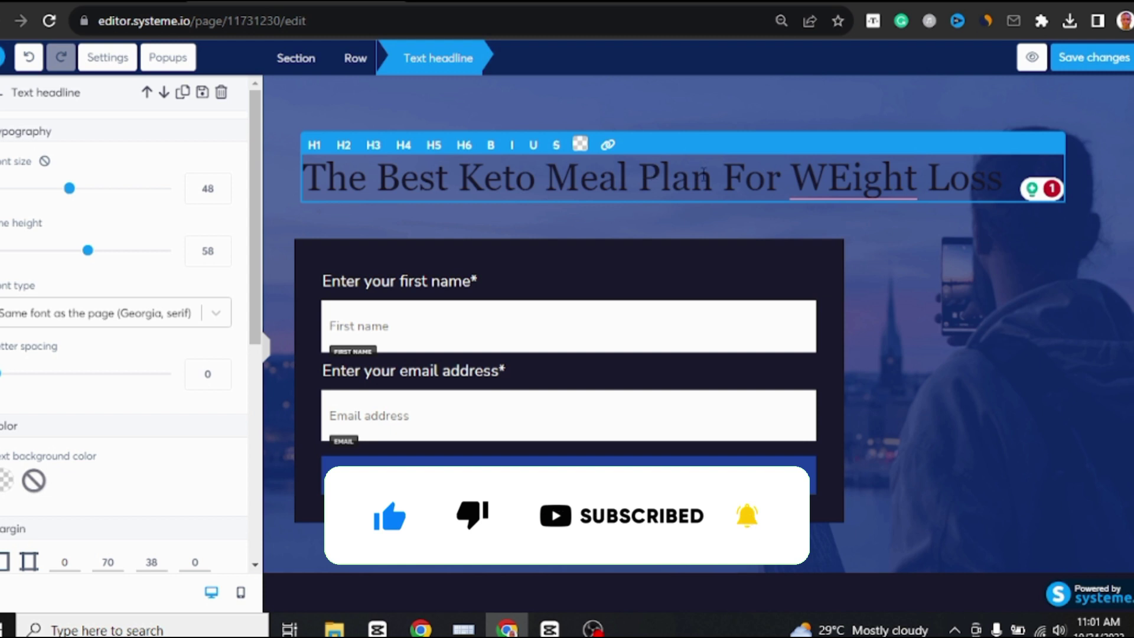
mouse_move(845, 187)
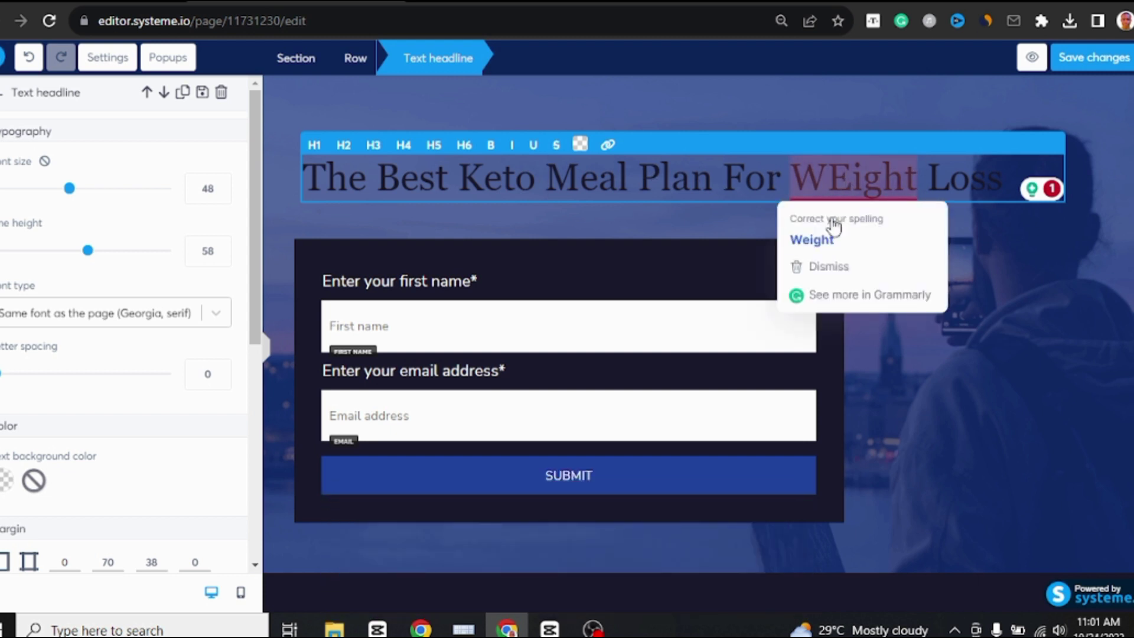
click(827, 241)
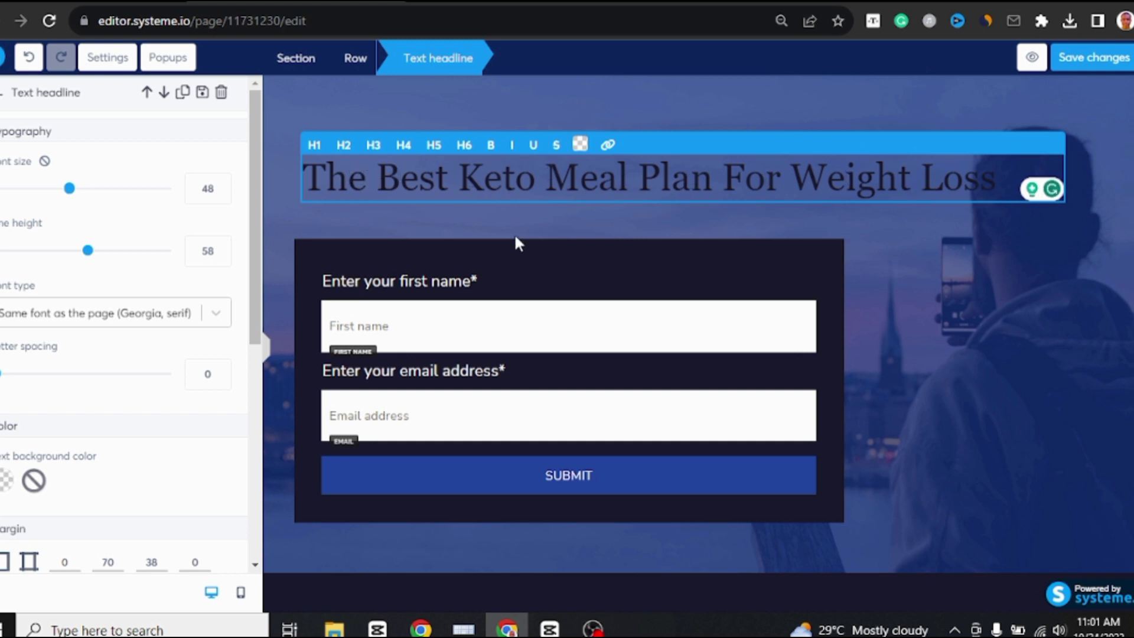
click(709, 268)
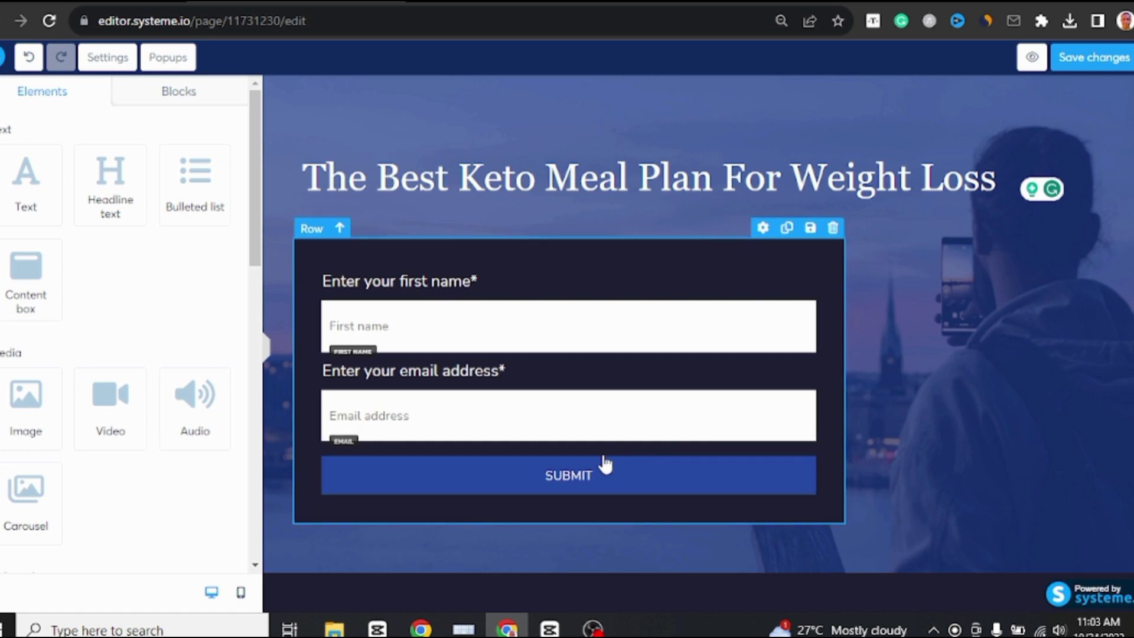
Set the form's Submit button to Open URL with the copied affiliate promolink, and check the link's source offer on Digistore24.
click(562, 481)
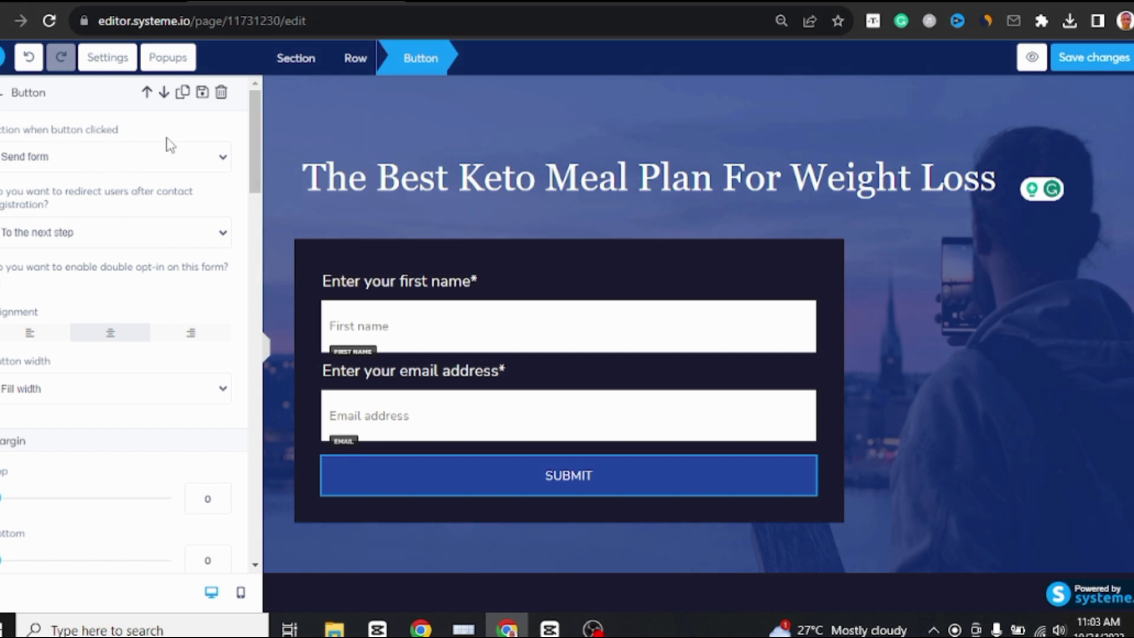
click(216, 157)
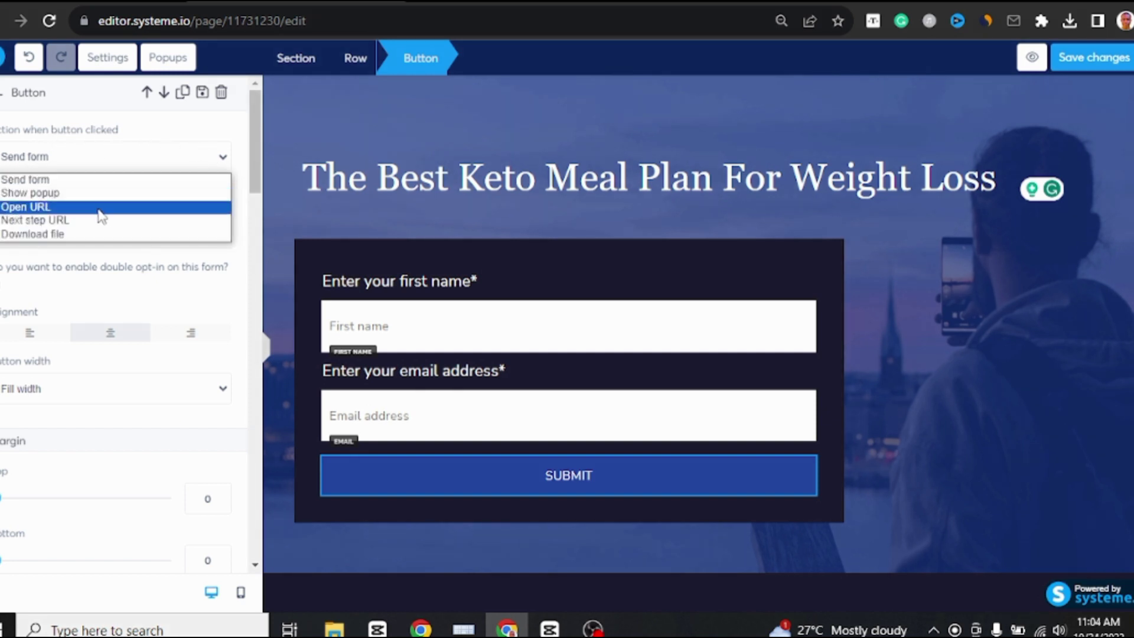
click(45, 206)
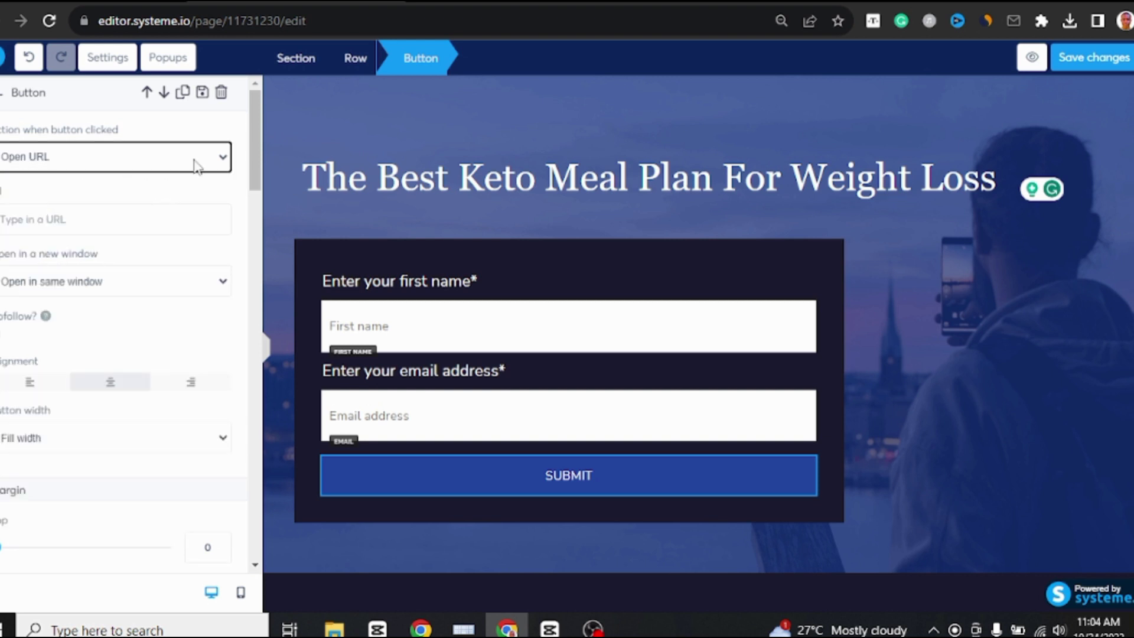
click(94, 222)
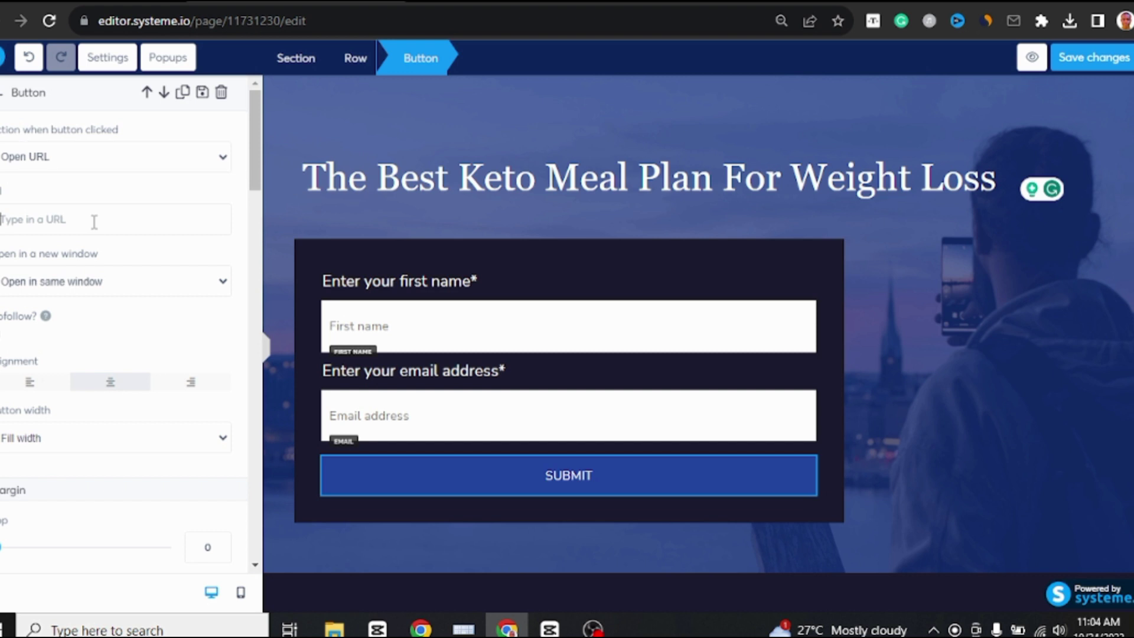
right_click(63, 220)
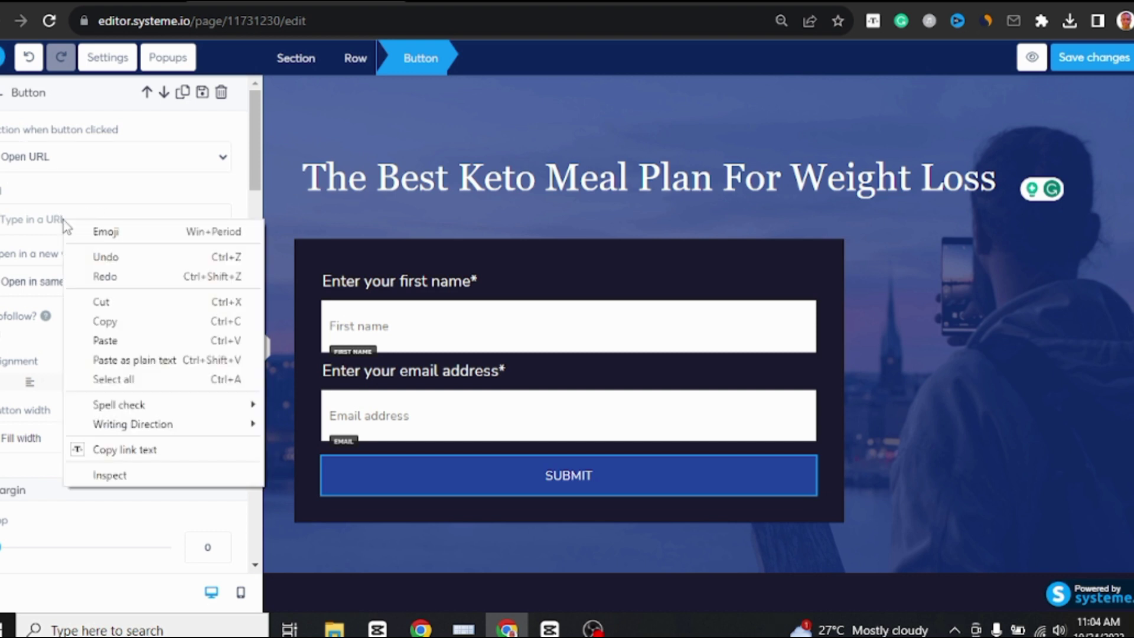
click(115, 340)
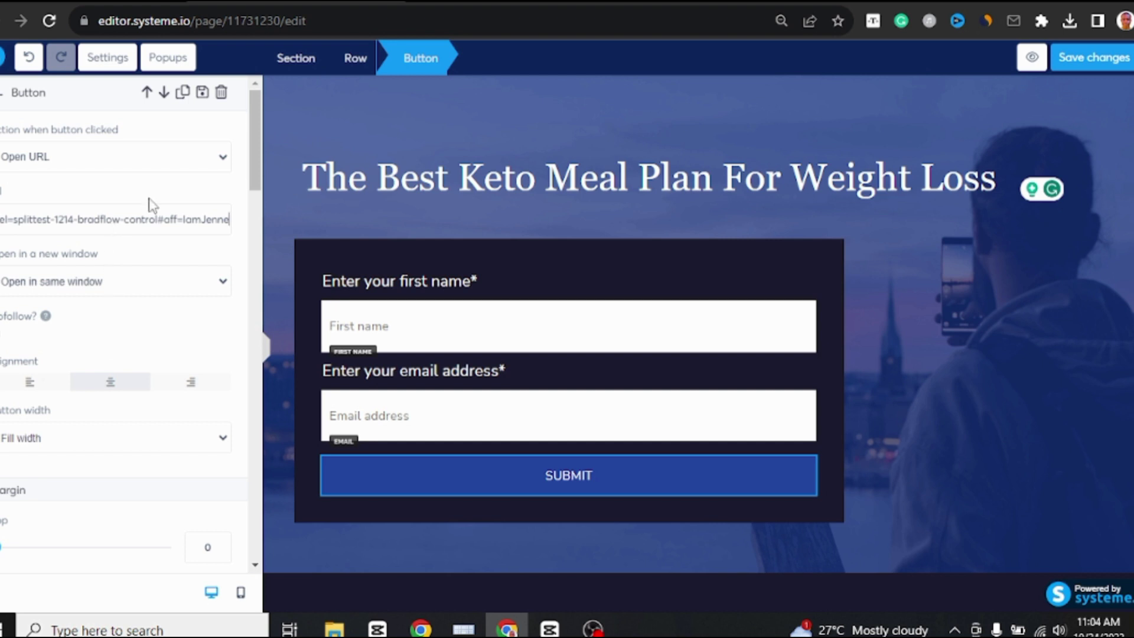
click(94, 2)
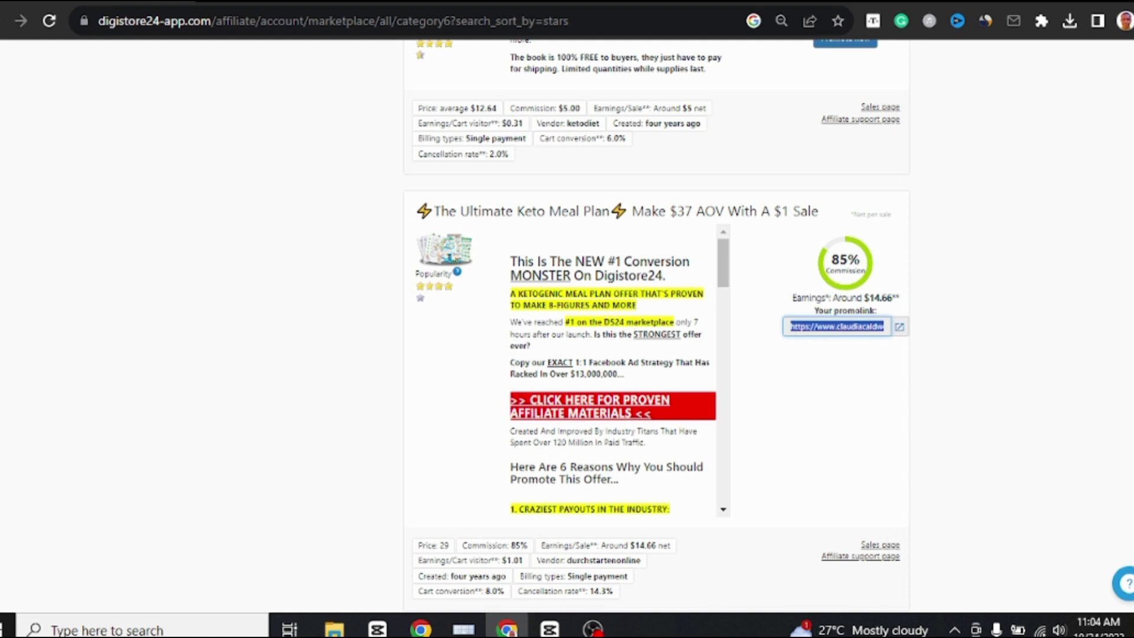
click(305, 4)
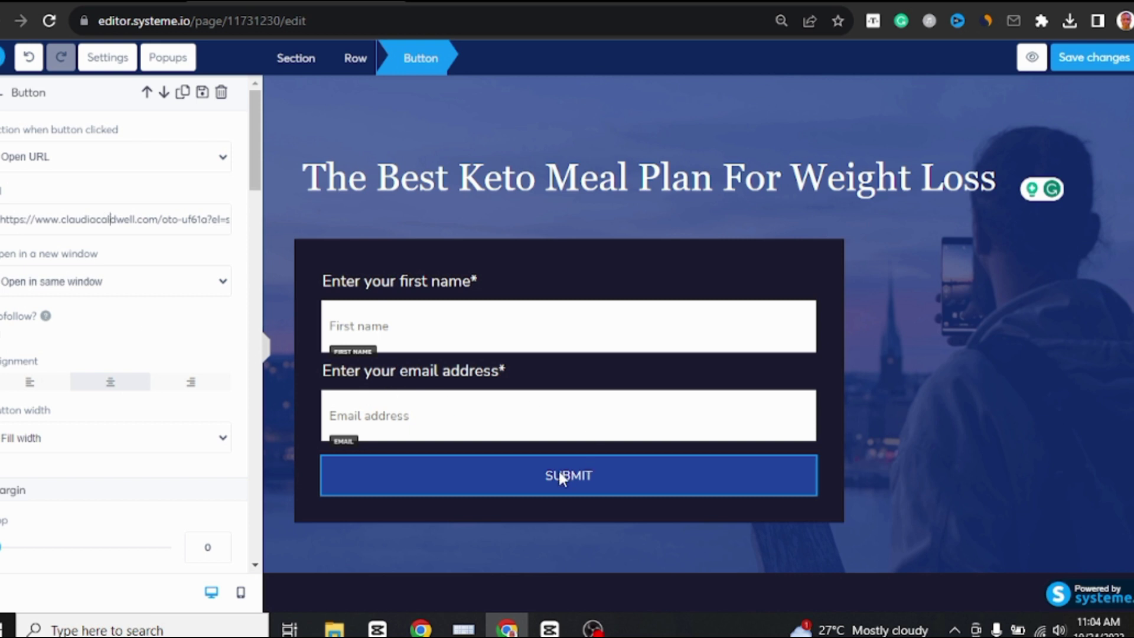
Examine the Submit button's text setting and deselect the button.
scroll(139, 316, down, 8)
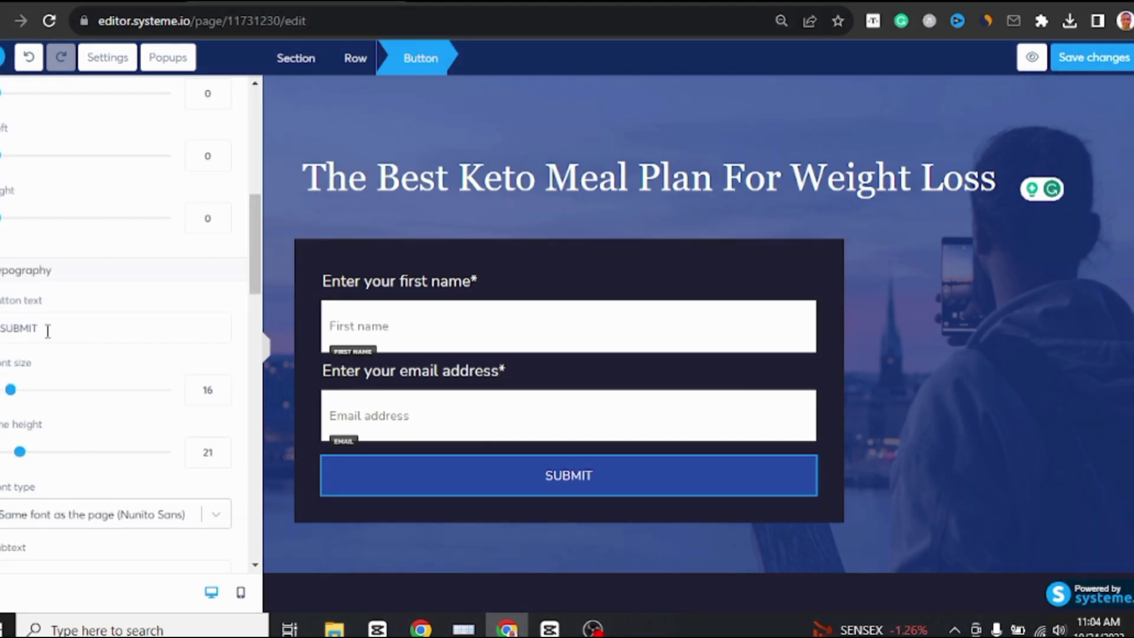
double_click(48, 331)
click(48, 331)
scroll(153, 320, up, 2)
scroll(153, 320, up, 6)
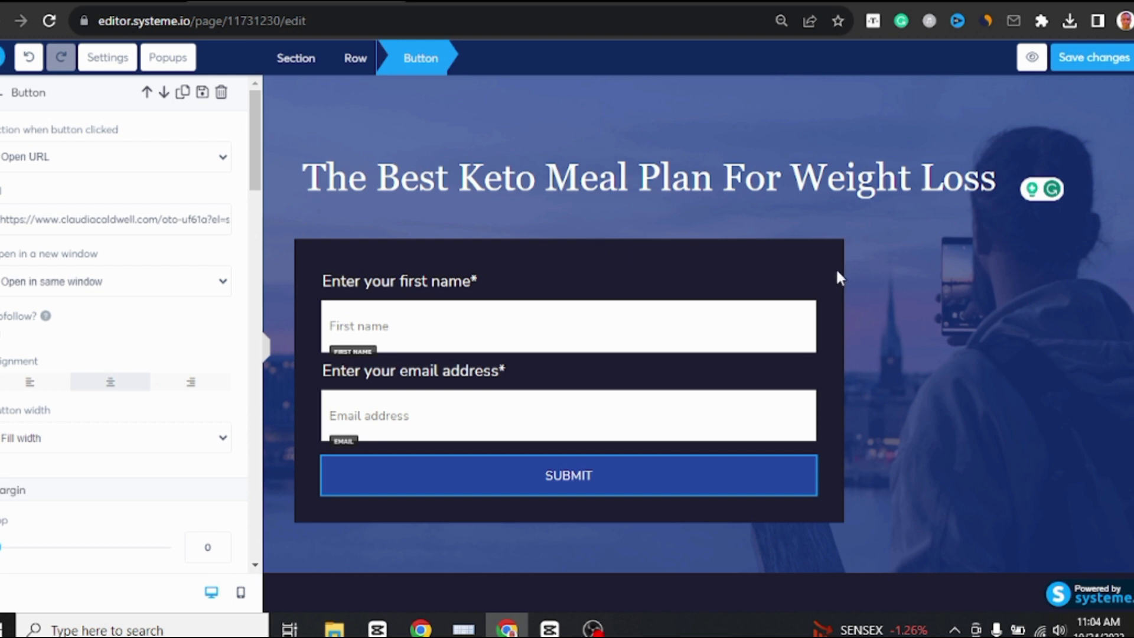
click(895, 302)
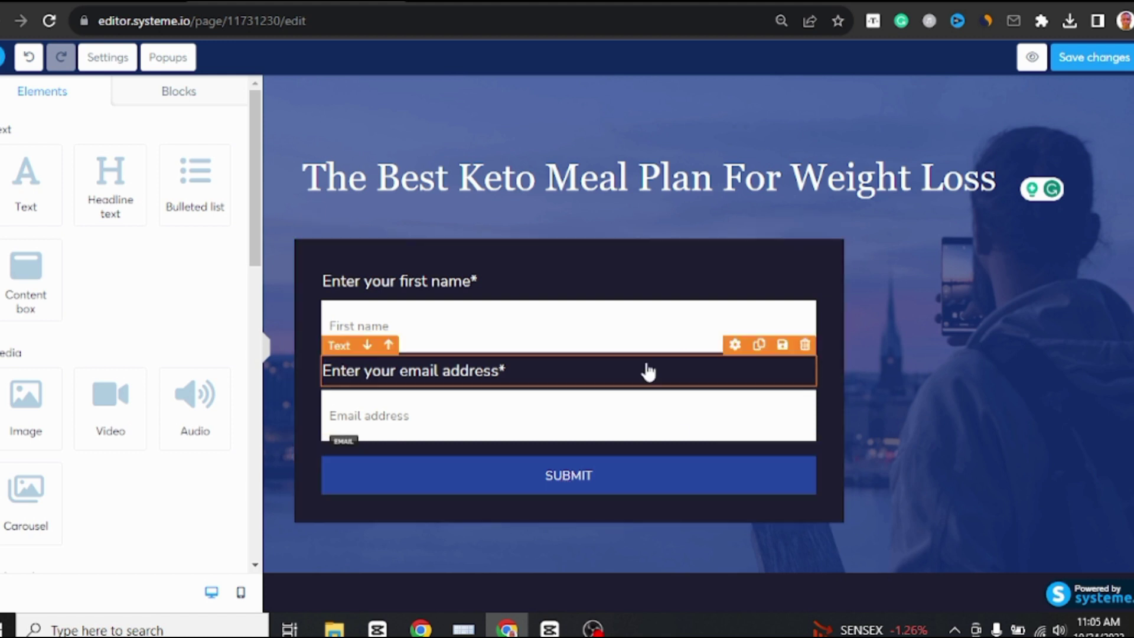
Save the squeeze page, open its preview and test where the Submit button leads.
click(1091, 64)
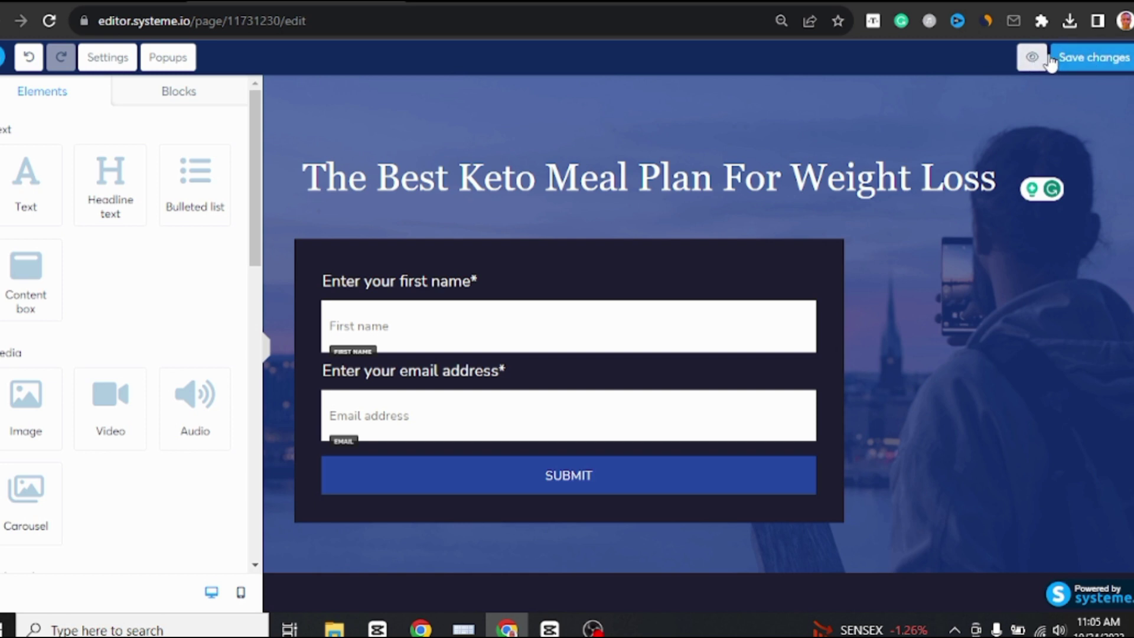
click(1032, 59)
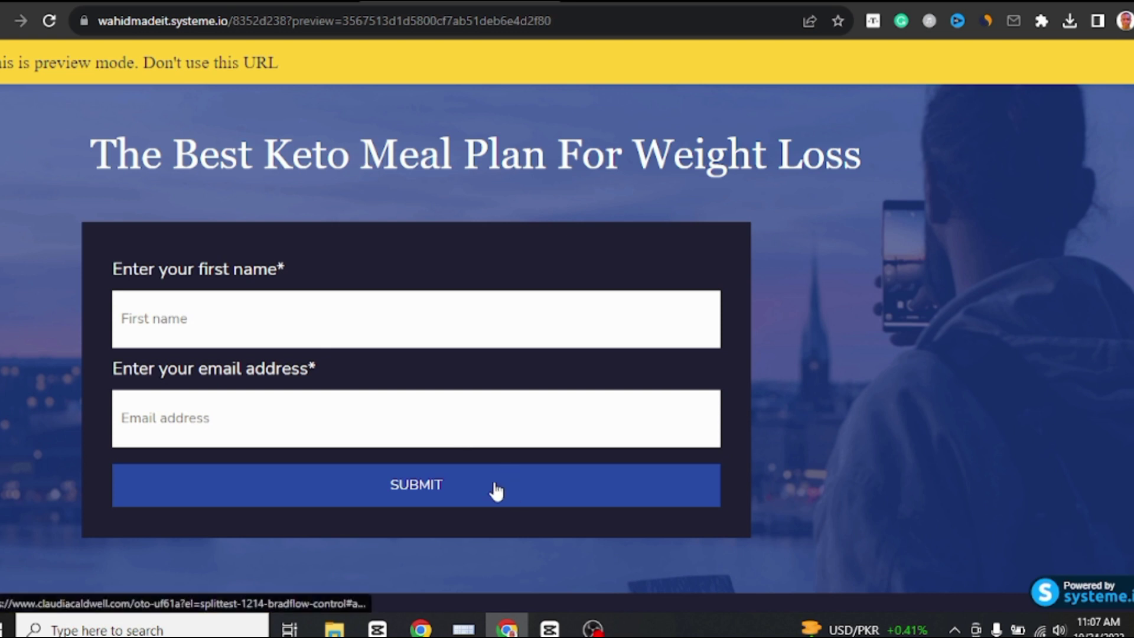
click(430, 491)
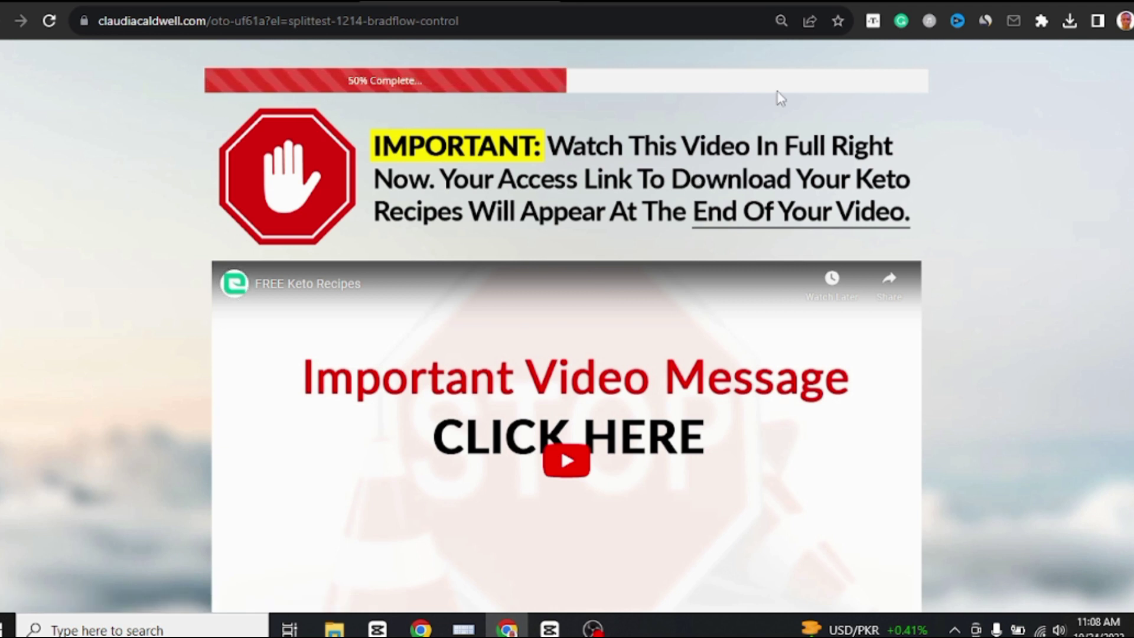
Switch to Quora and search for "how to lose weight".
click(849, 1)
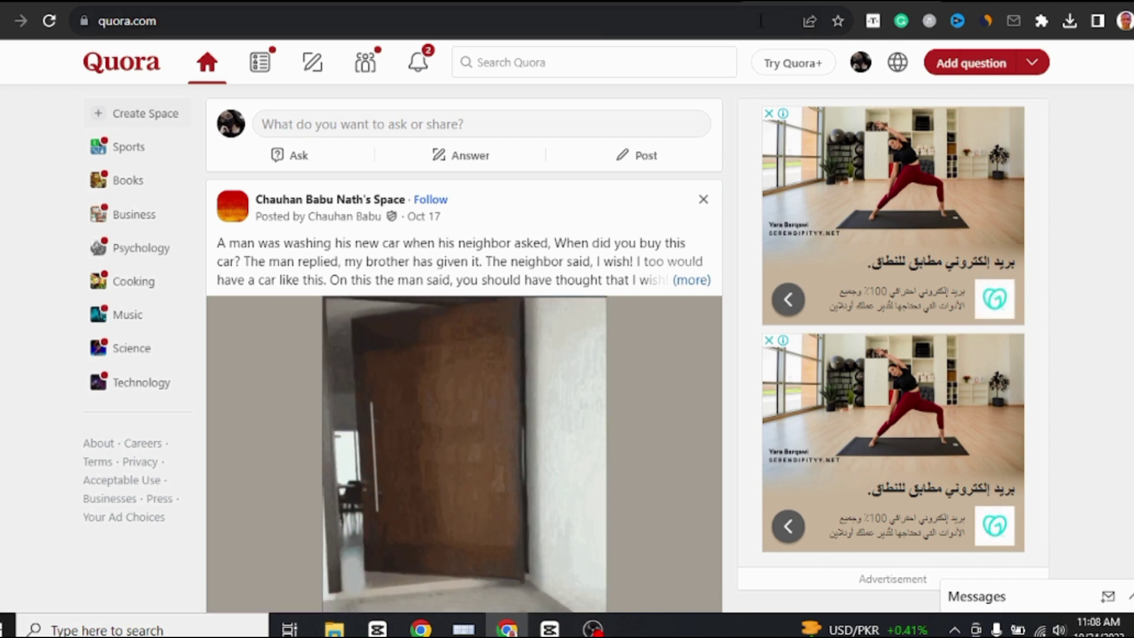
click(538, 63)
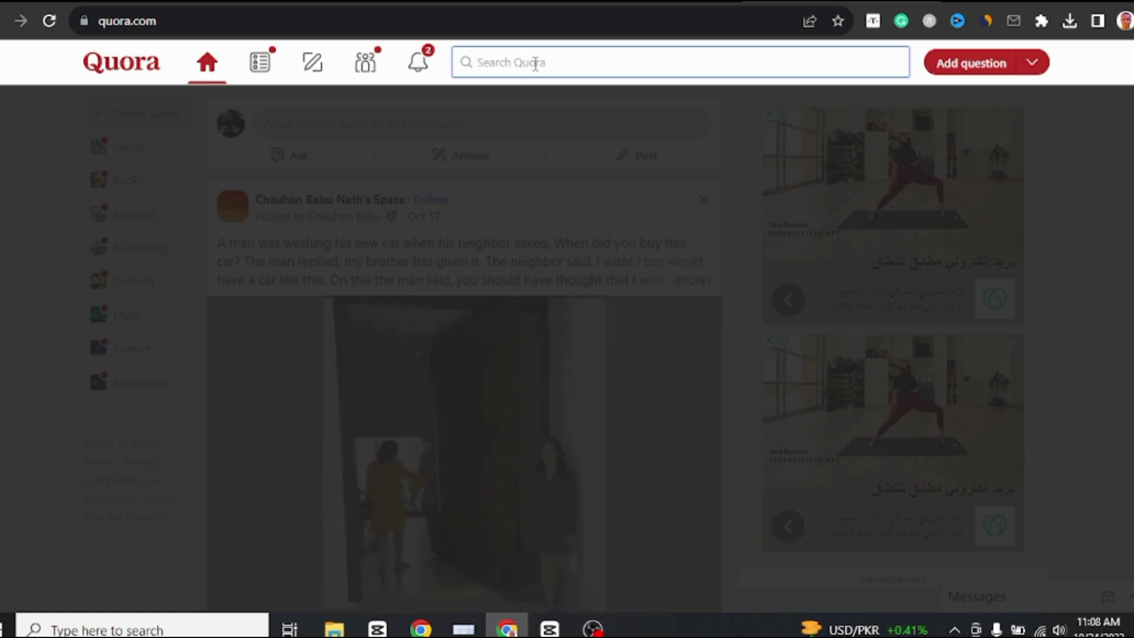
text(h)
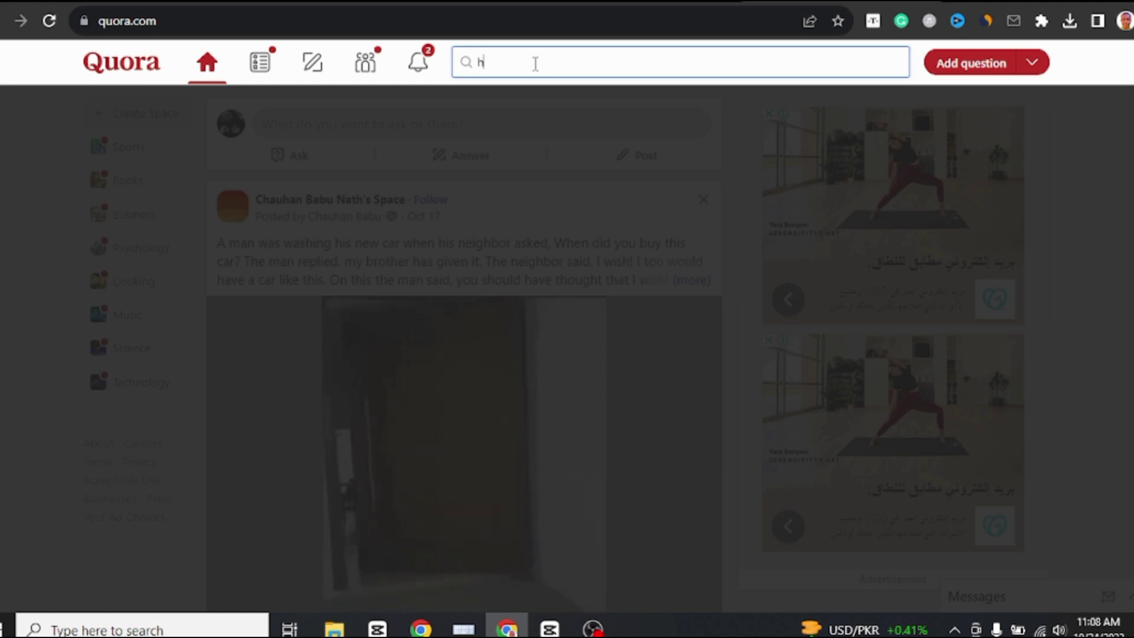
text(ow to lose weight)
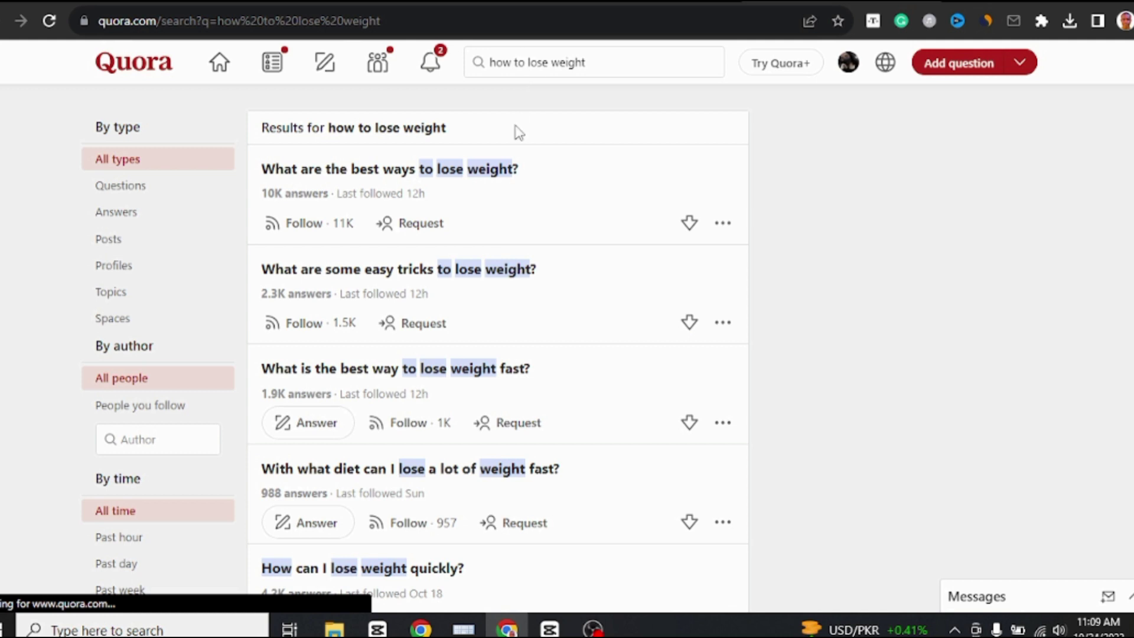
Examine the Quora search results for weight loss questions, comparing their answer and follower counts.
scroll(586, 293, down, 4)
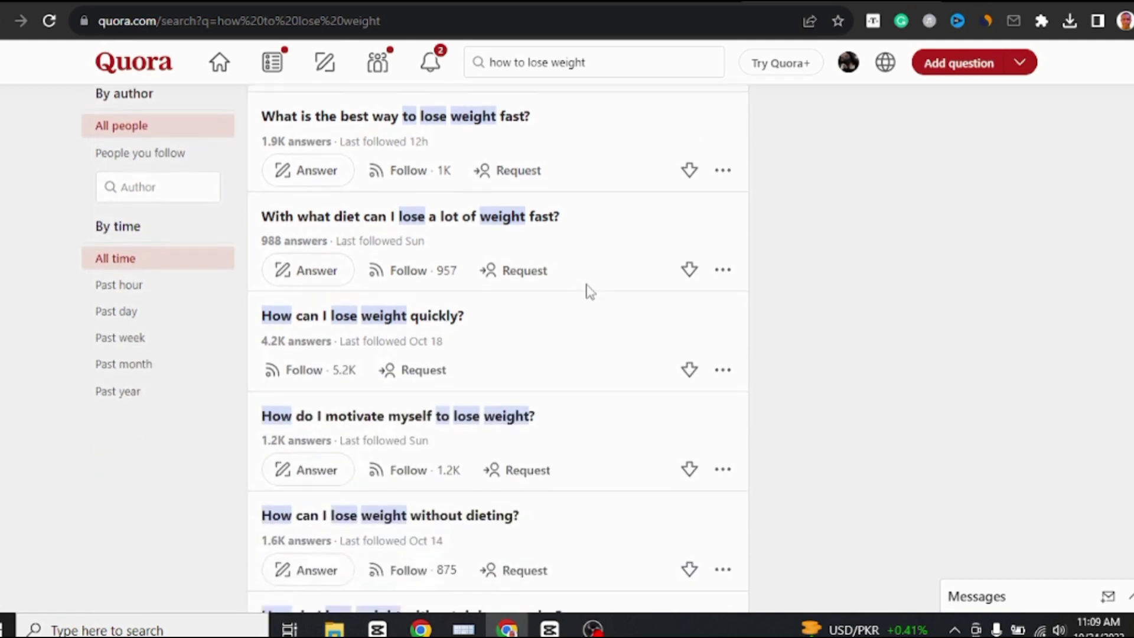
scroll(588, 290, down, 5)
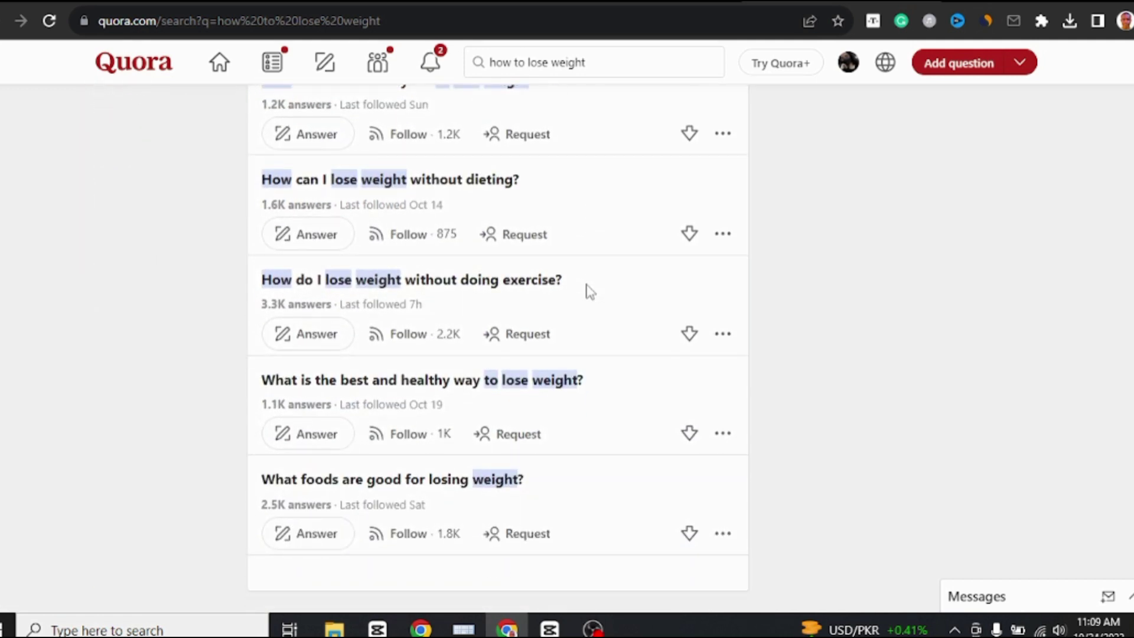
scroll(589, 291, down, 10)
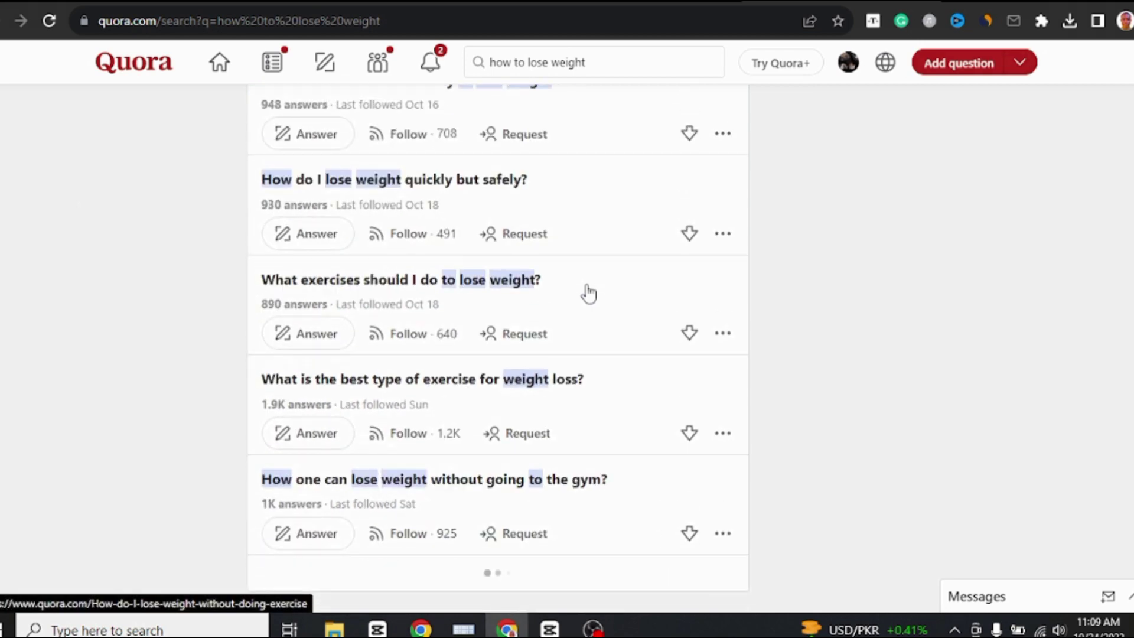
scroll(589, 292, down, 12)
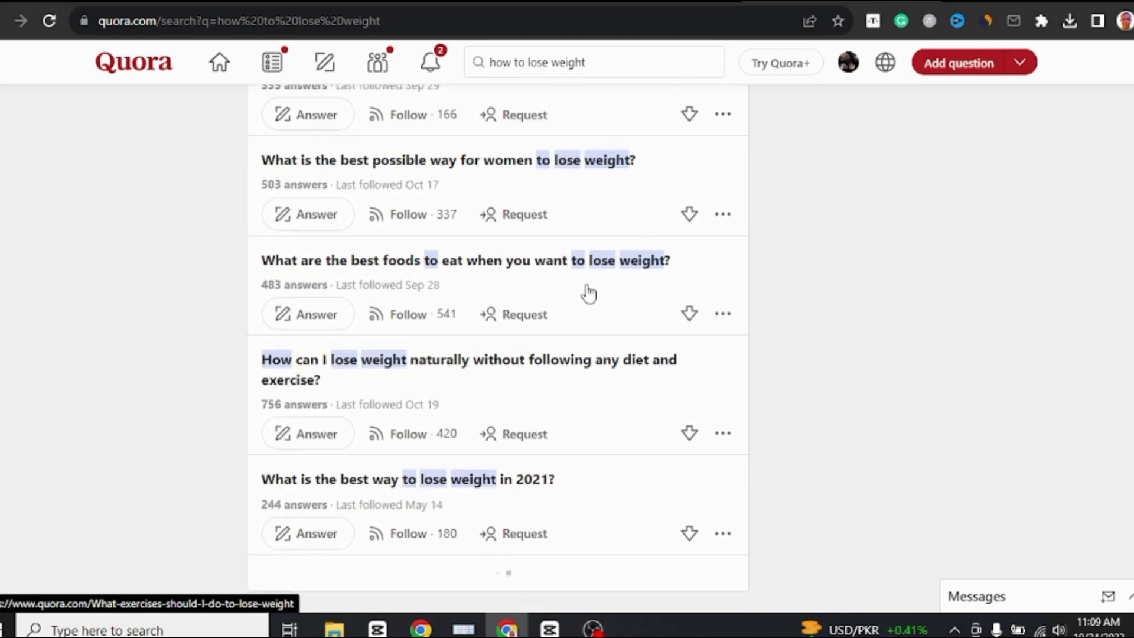
scroll(589, 292, down, 8)
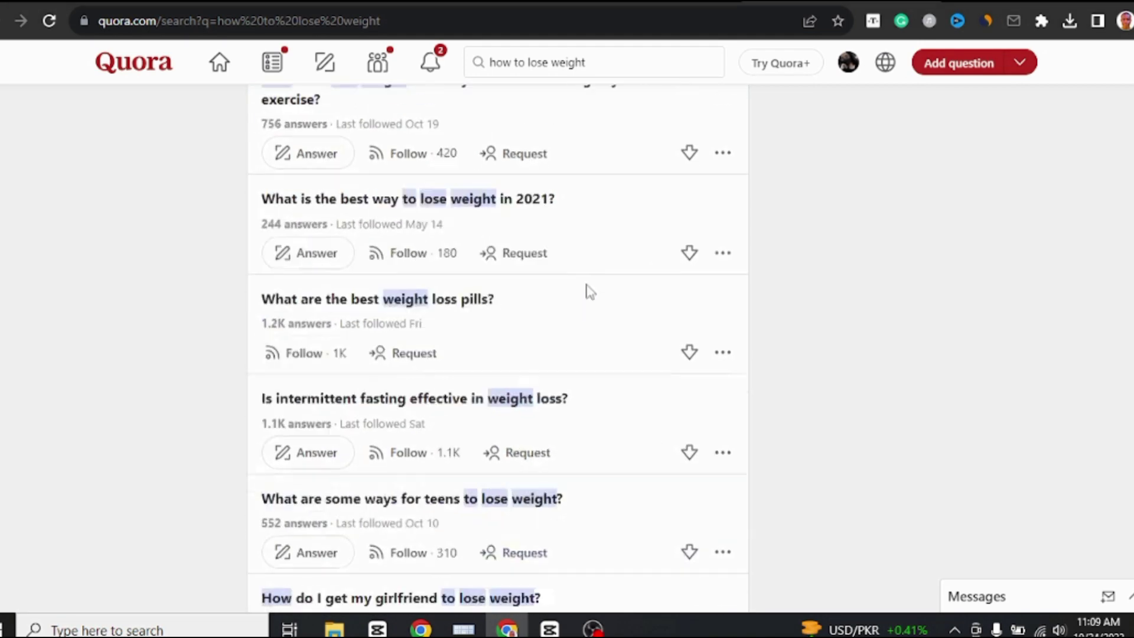
scroll(589, 291, up, 20)
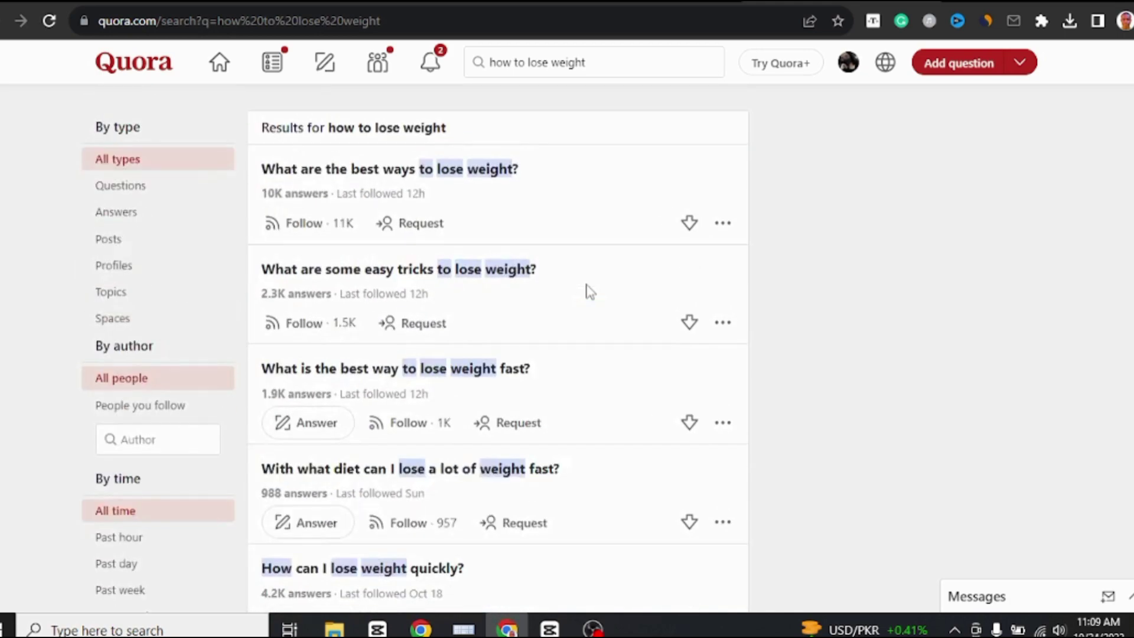
scroll(589, 292, down, 20)
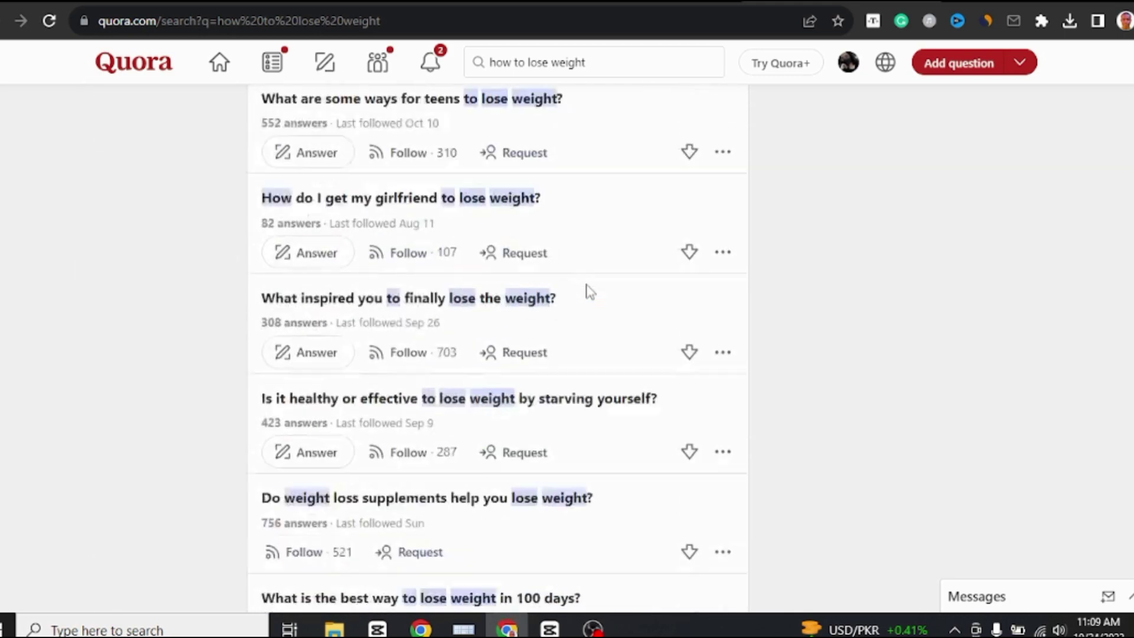
scroll(589, 292, up, 15)
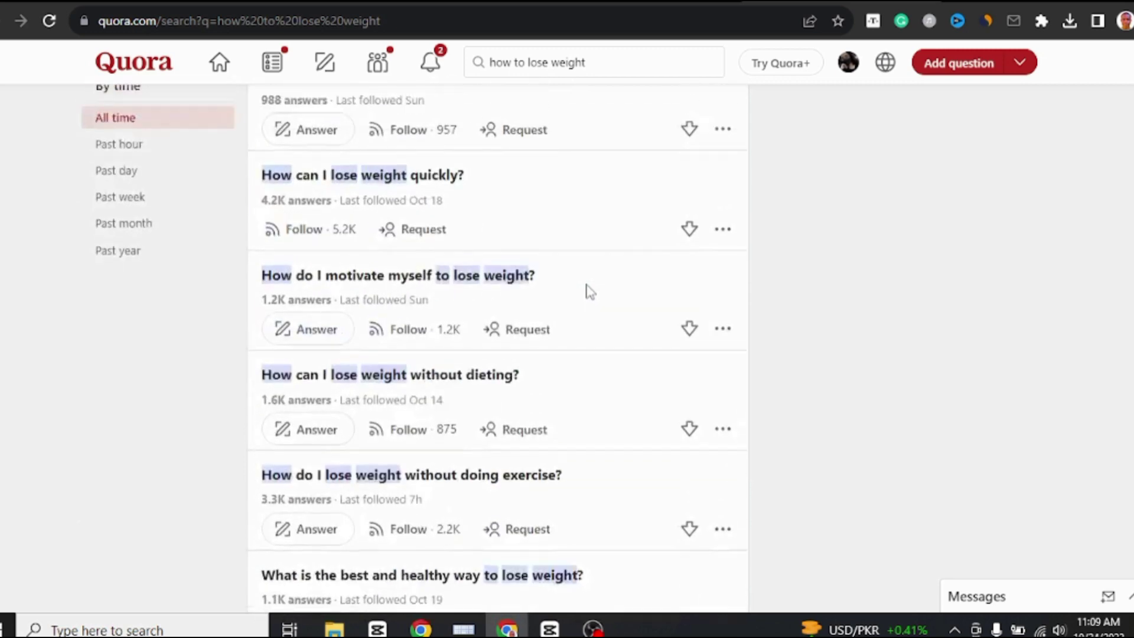
scroll(589, 292, up, 6)
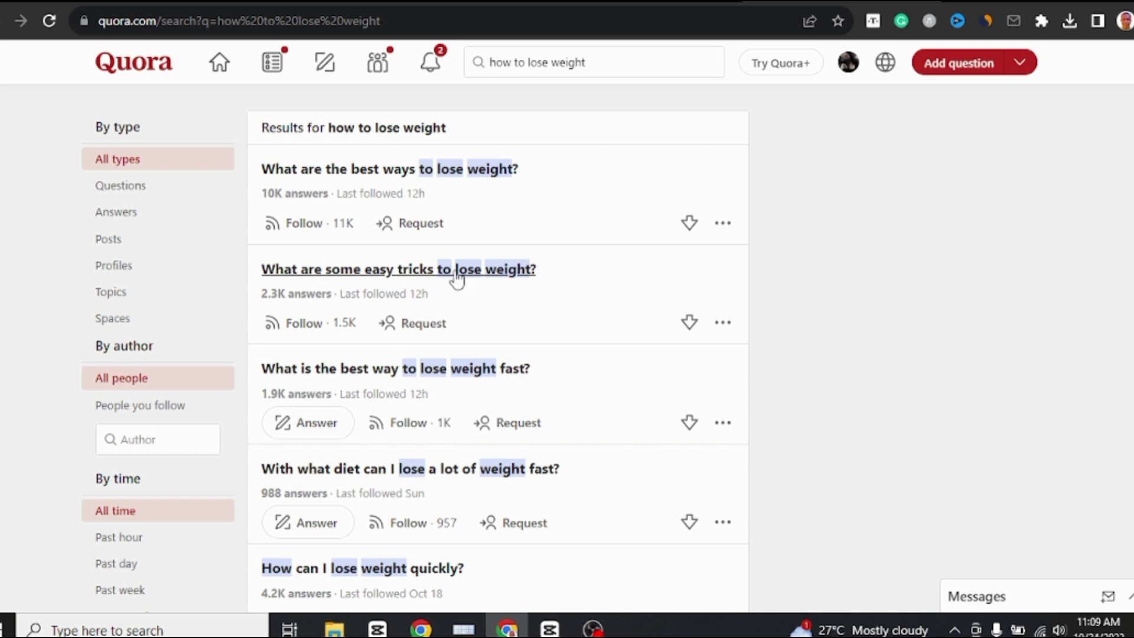
Open the question "How do I lose weight without doing exercise?" and start an answer to it.
click(391, 270)
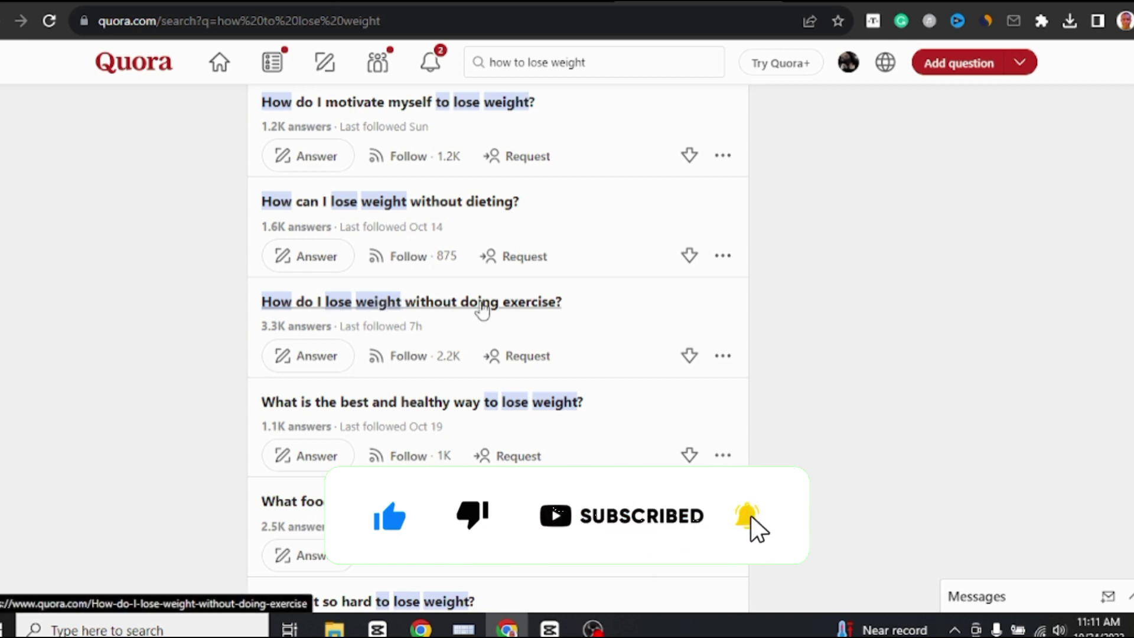
click(398, 303)
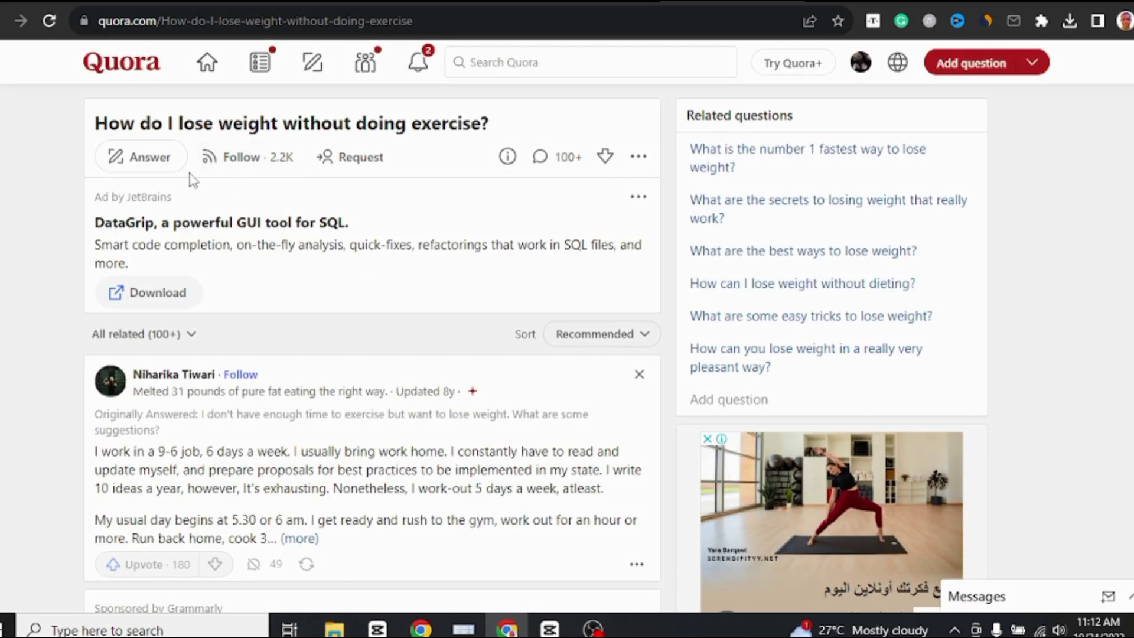
click(148, 160)
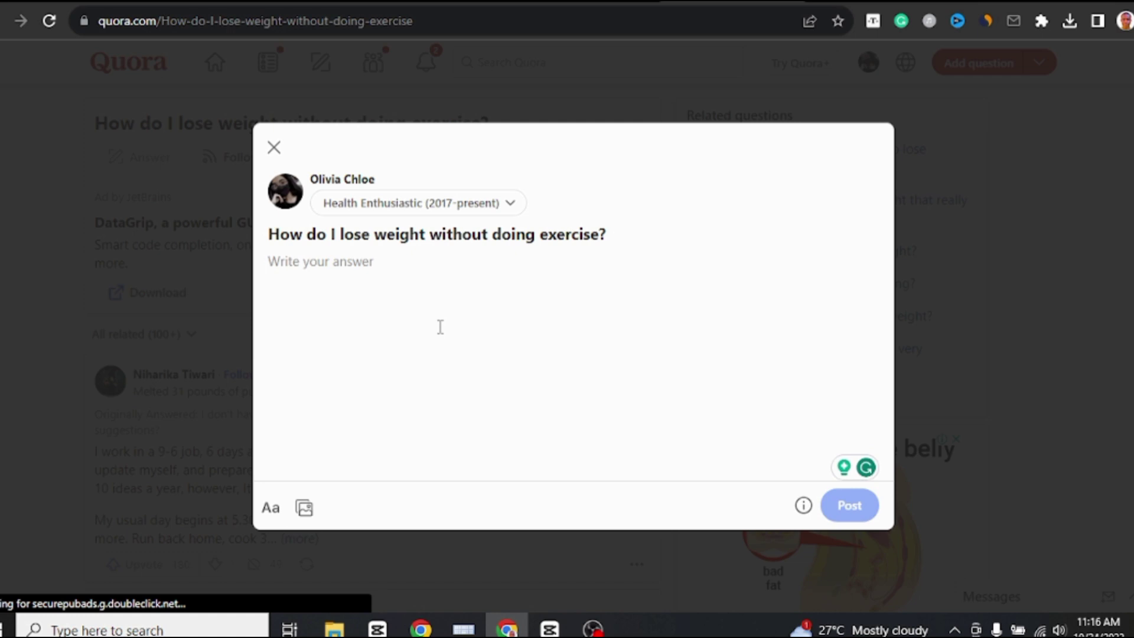
Copy the question title "How do I lose weight without doing exercise?" from the answer dialog.
triple_click(393, 236)
key(ctrl+c)
right_click(394, 236)
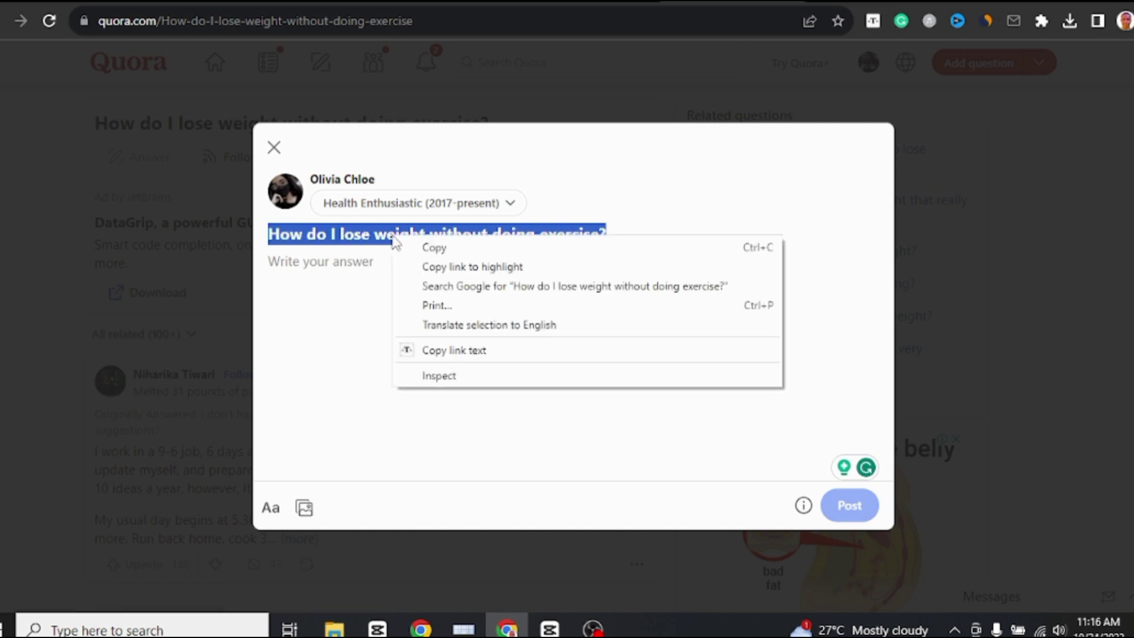
click(434, 248)
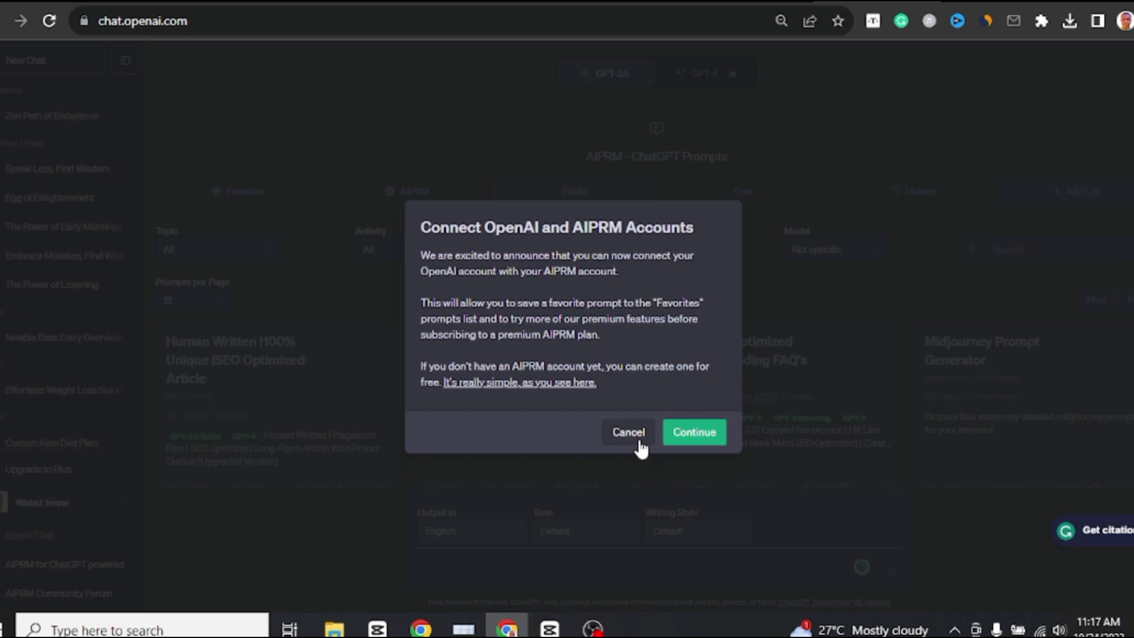
In ChatGPT, dismiss the AIPRM account connection prompt and submit the copied question "How do I lose weight without doing exercise?".
click(629, 433)
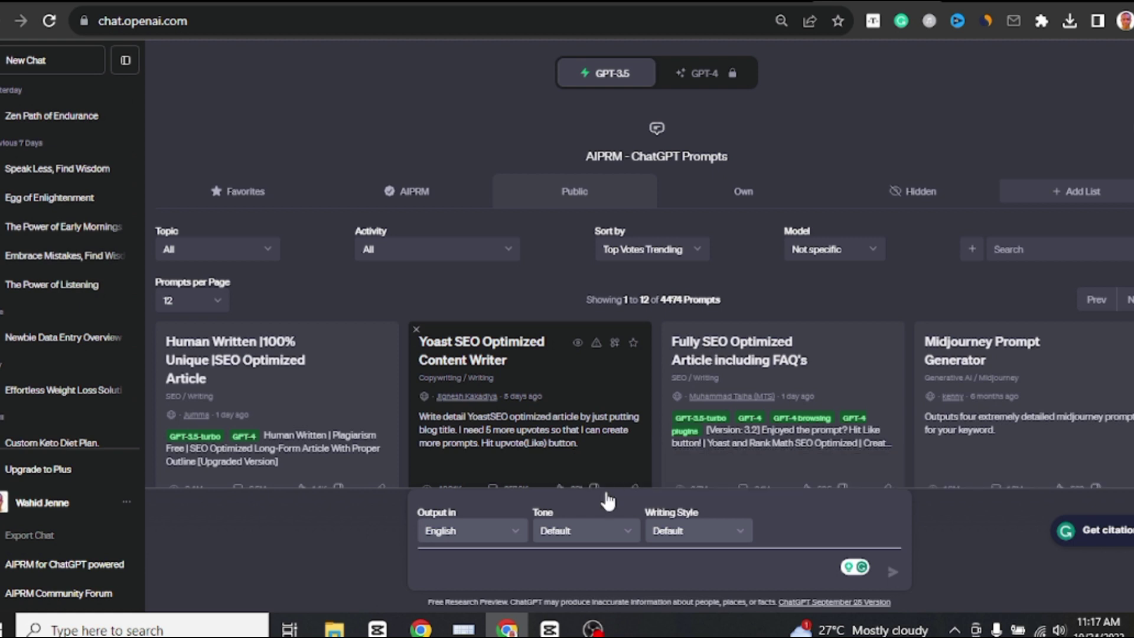
right_click(515, 571)
click(557, 427)
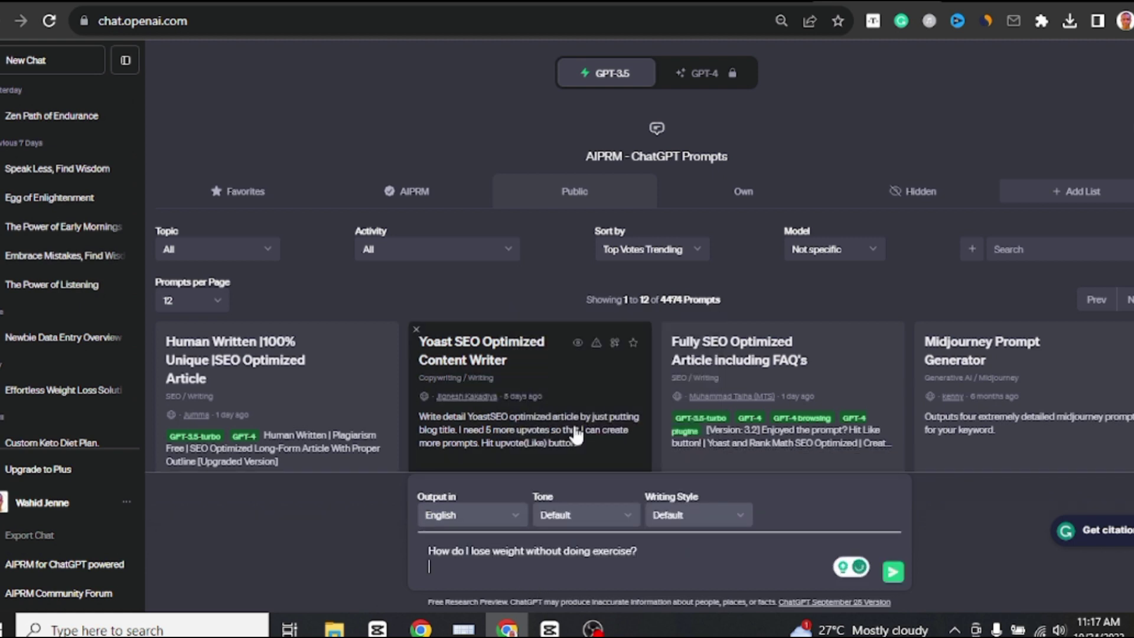
key(BackSpace)
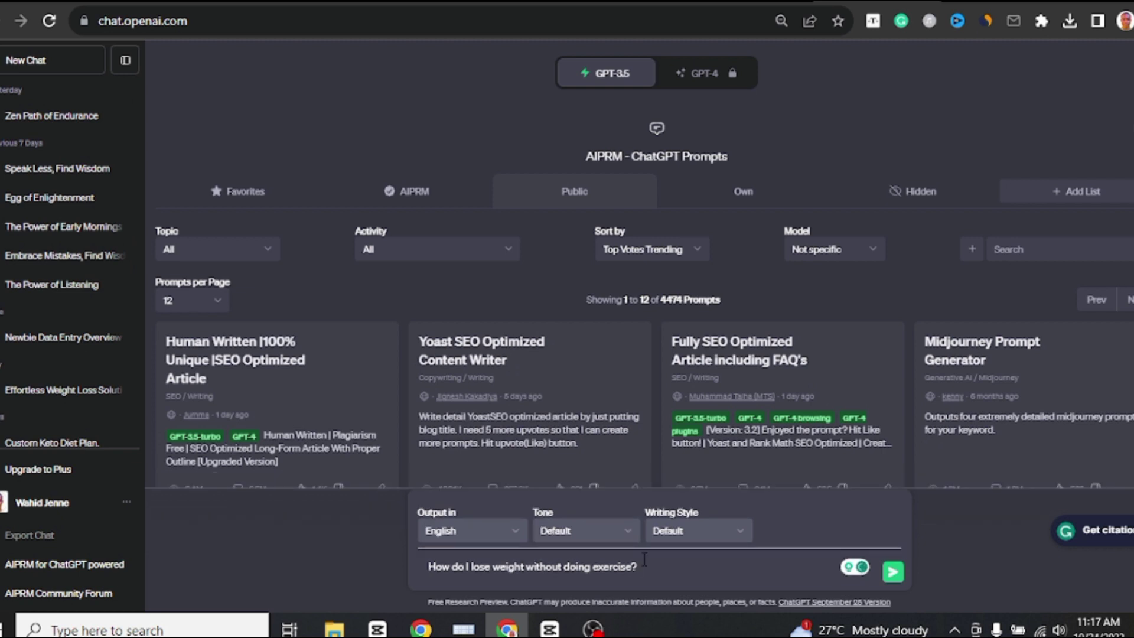
key(Return)
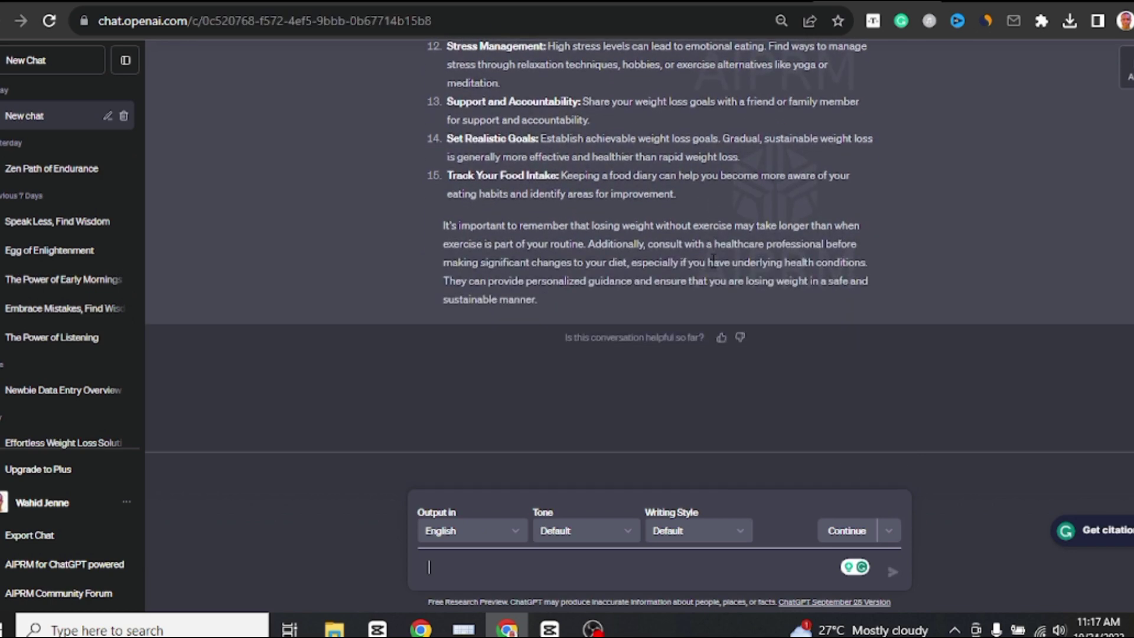
Copy ChatGPT's full response and paste it into the answer body of the Quora question.
scroll(713, 260, up, 10)
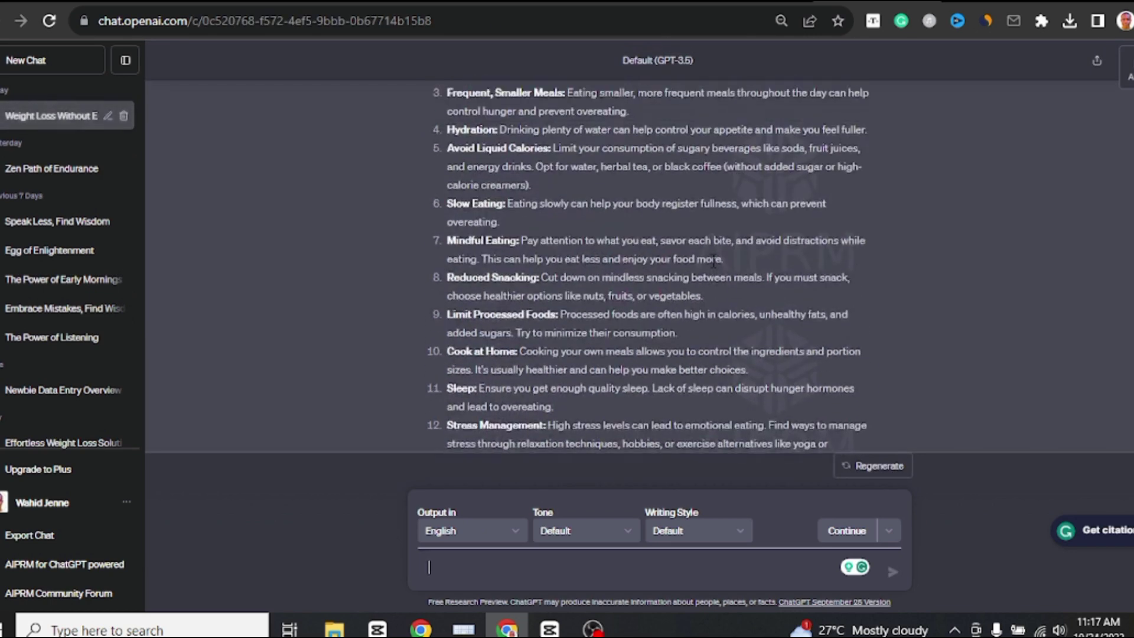
scroll(711, 257, down, 1)
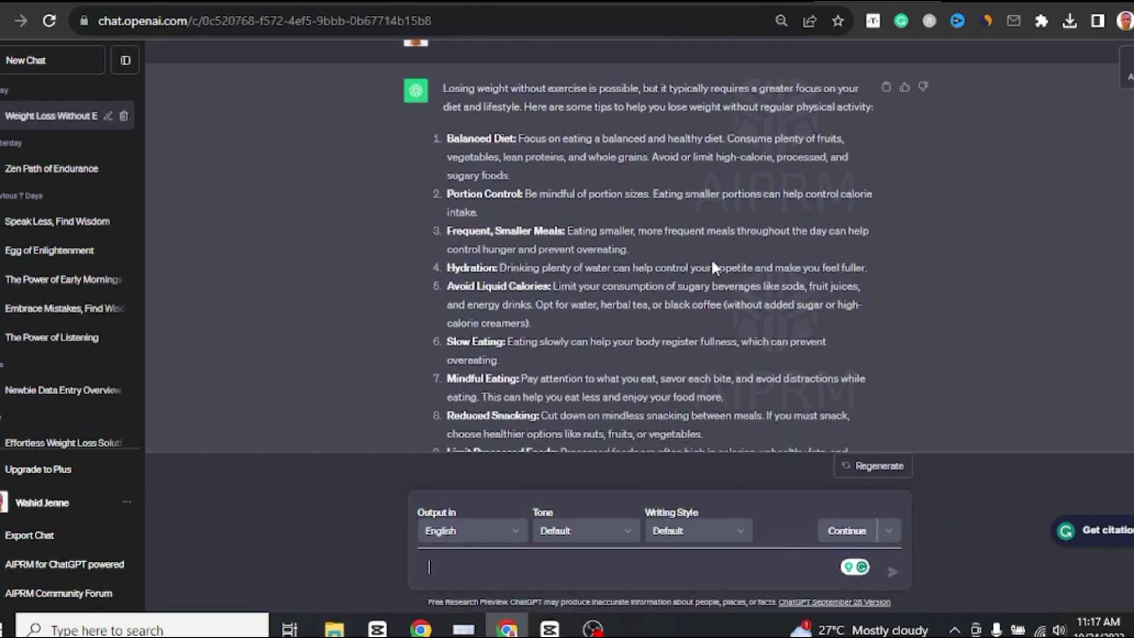
click(886, 89)
click(650, 2)
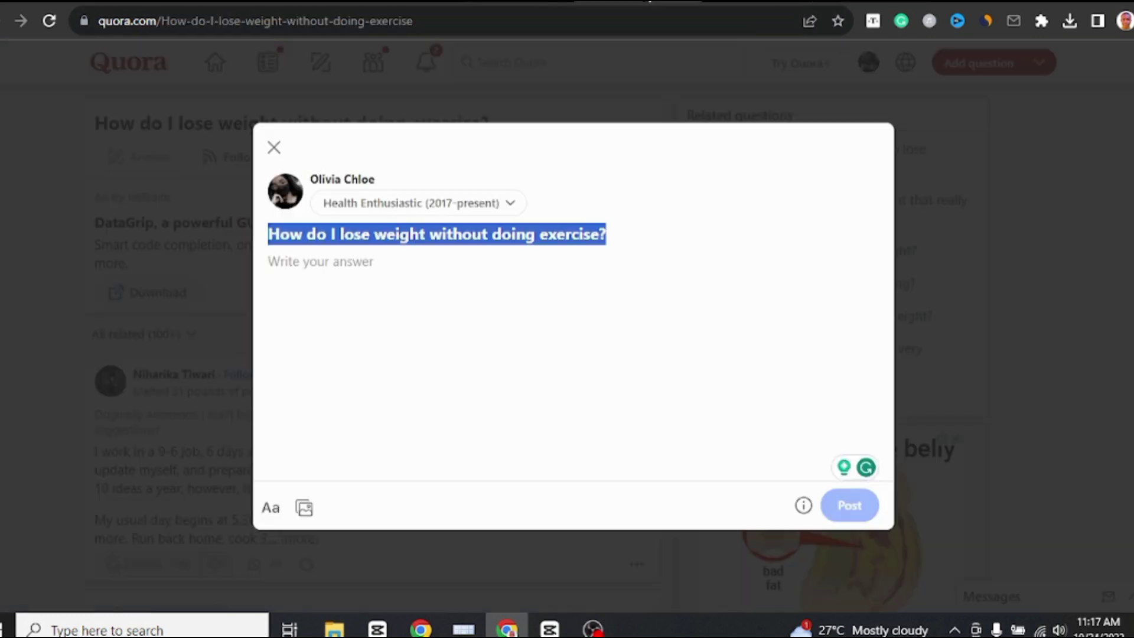
click(370, 320)
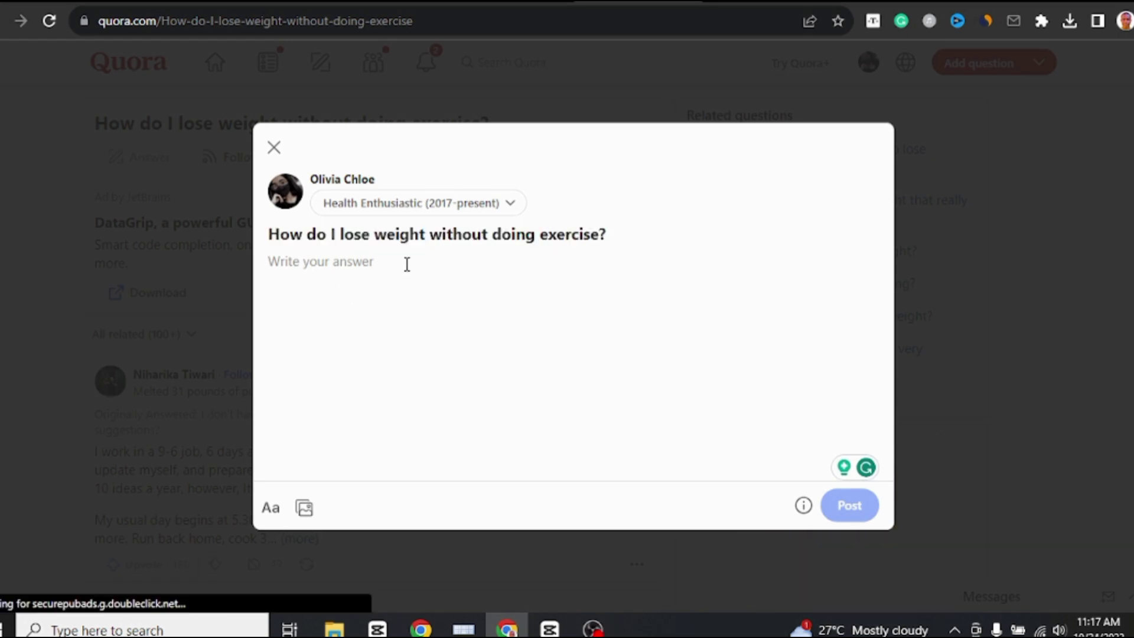
right_click(309, 267)
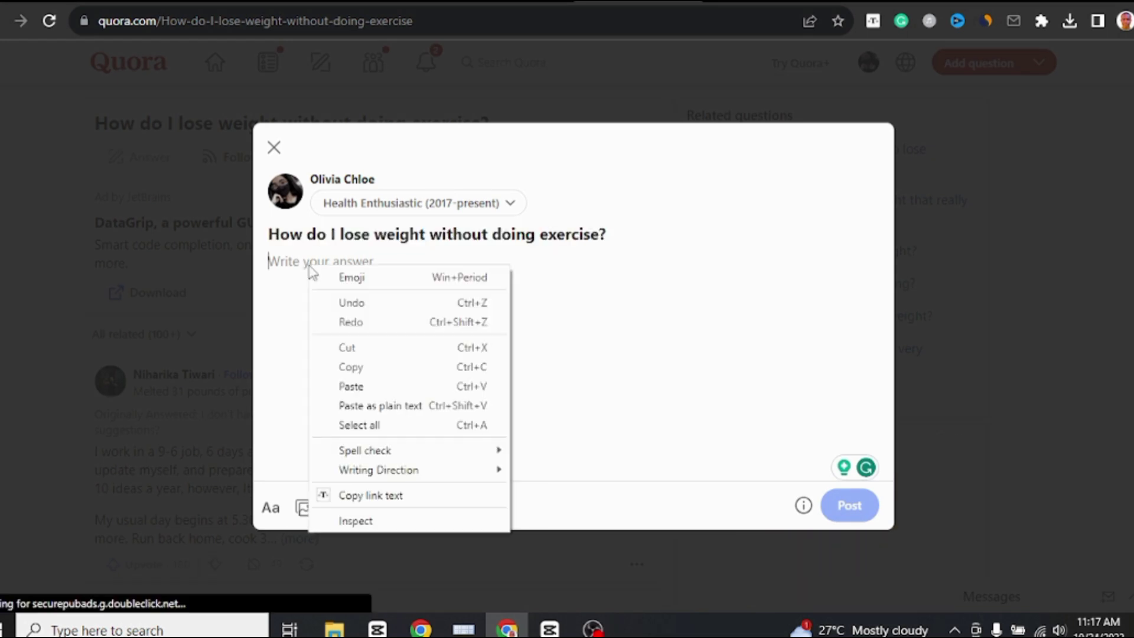
click(363, 386)
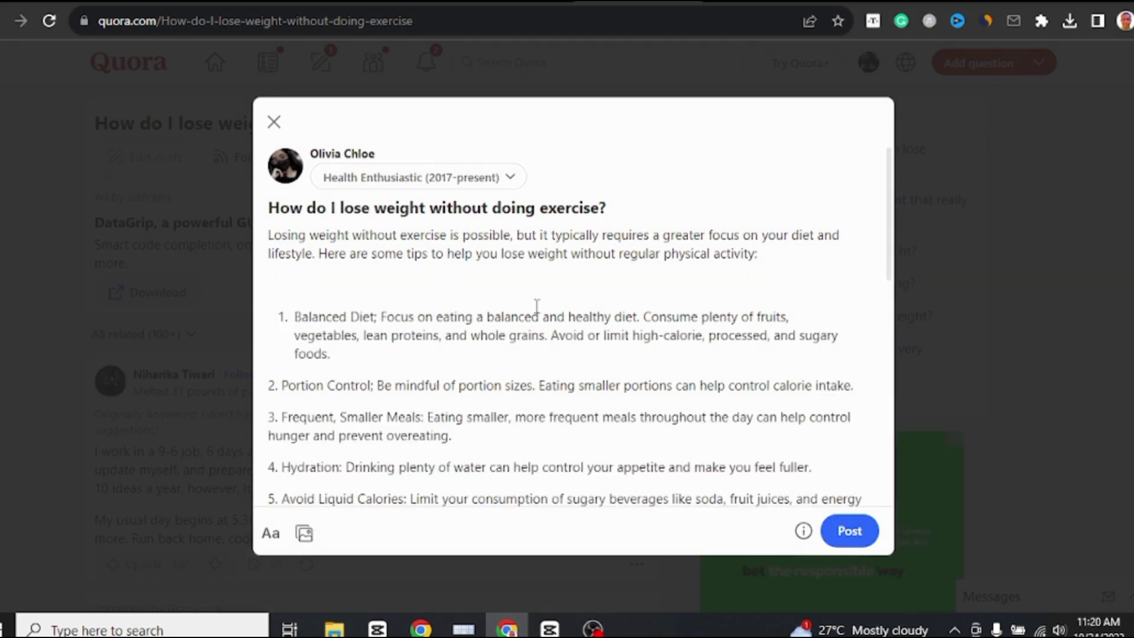
Review the pasted answer and add the closing line "The Ultimate Keto Meal Plan can also be another way of losing weight without exercise.".
scroll(537, 306, down, 10)
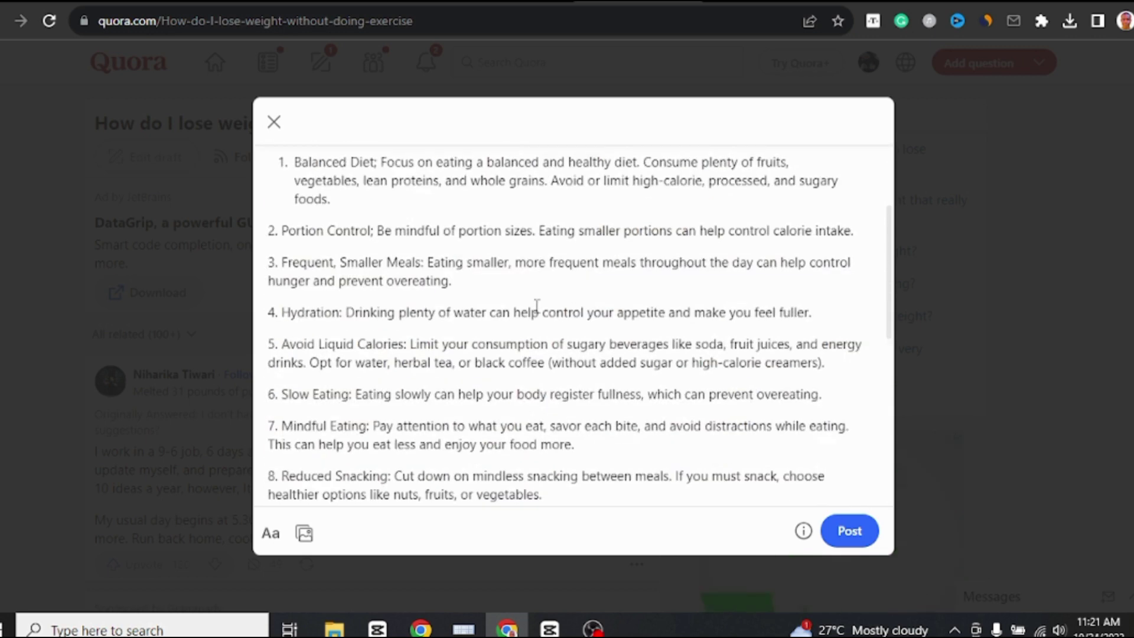
scroll(538, 306, up, 10)
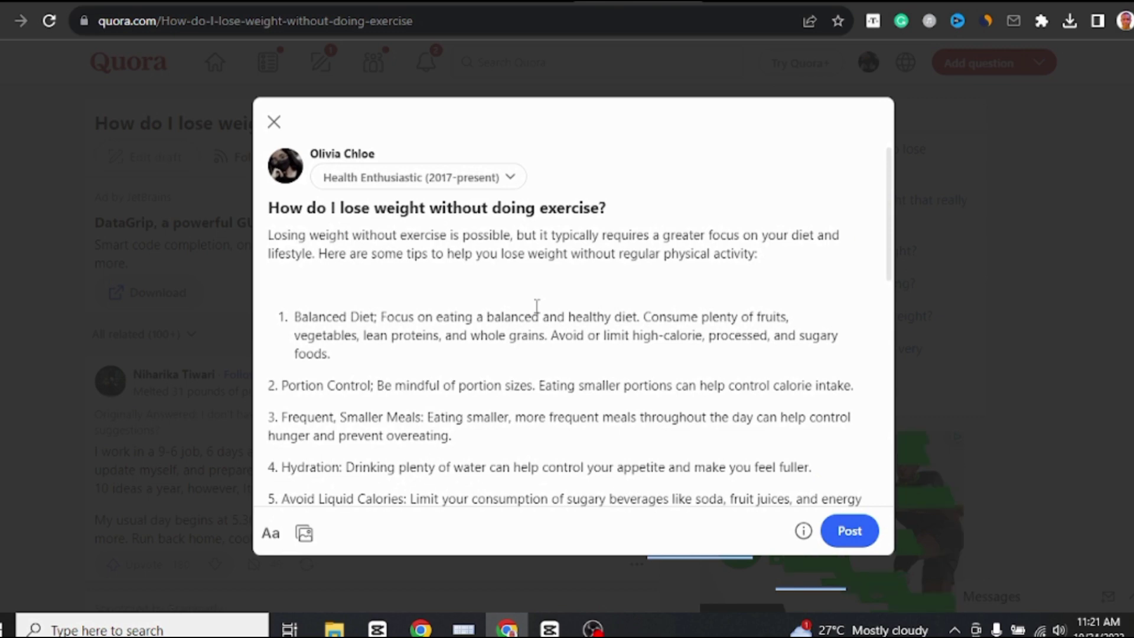
scroll(537, 306, down, 10)
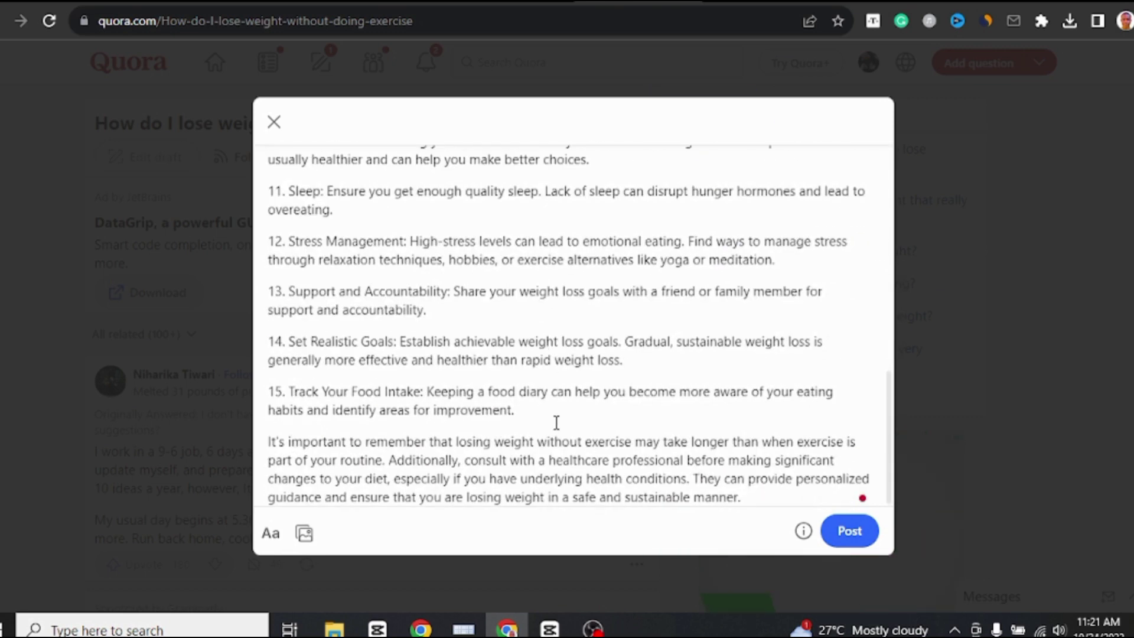
click(772, 494)
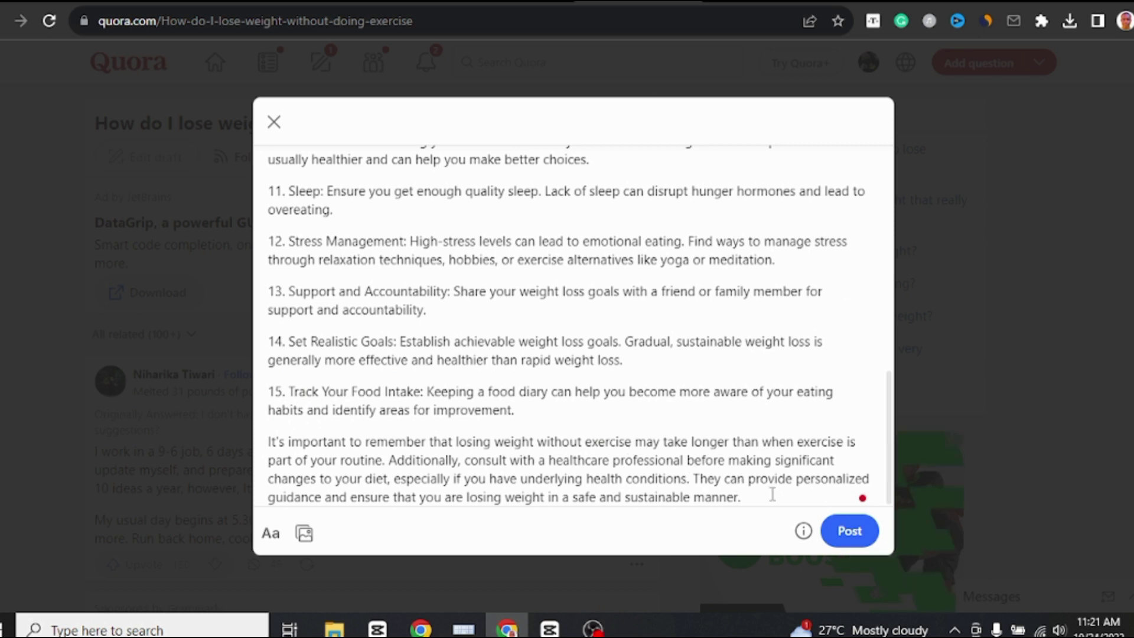
key(Return)
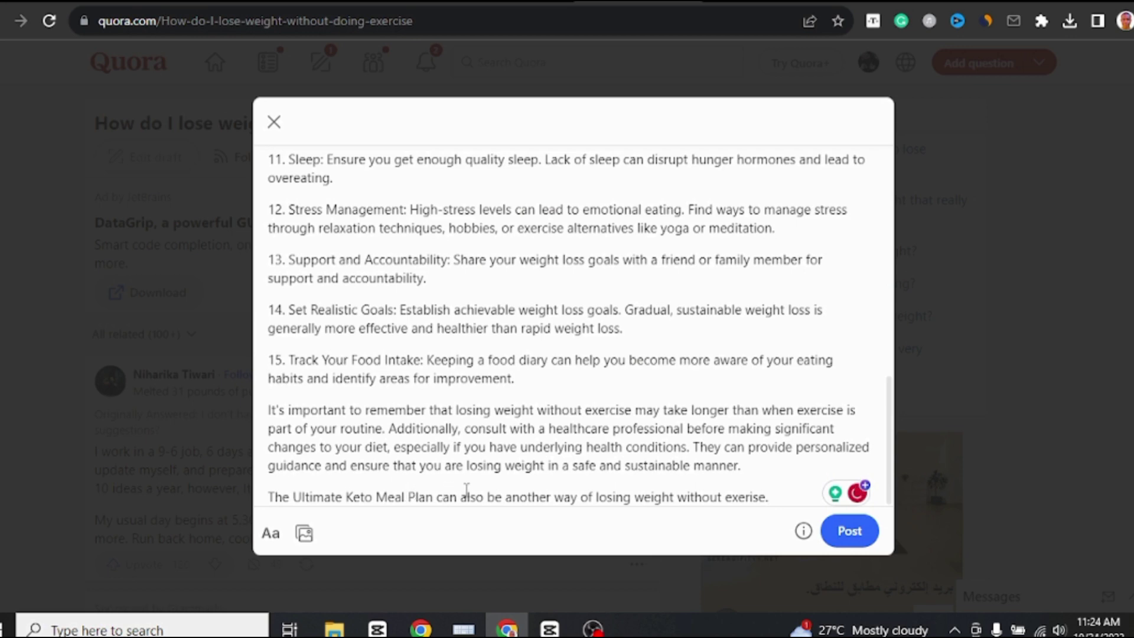
scroll(544, 375, up, 15)
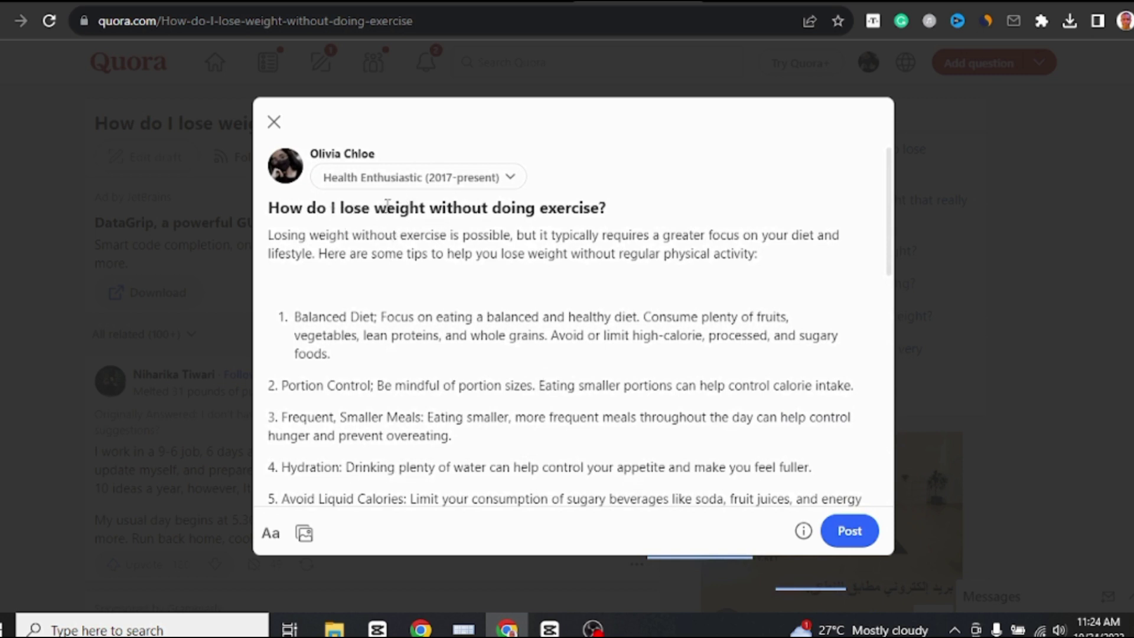
scroll(547, 341, down, 10)
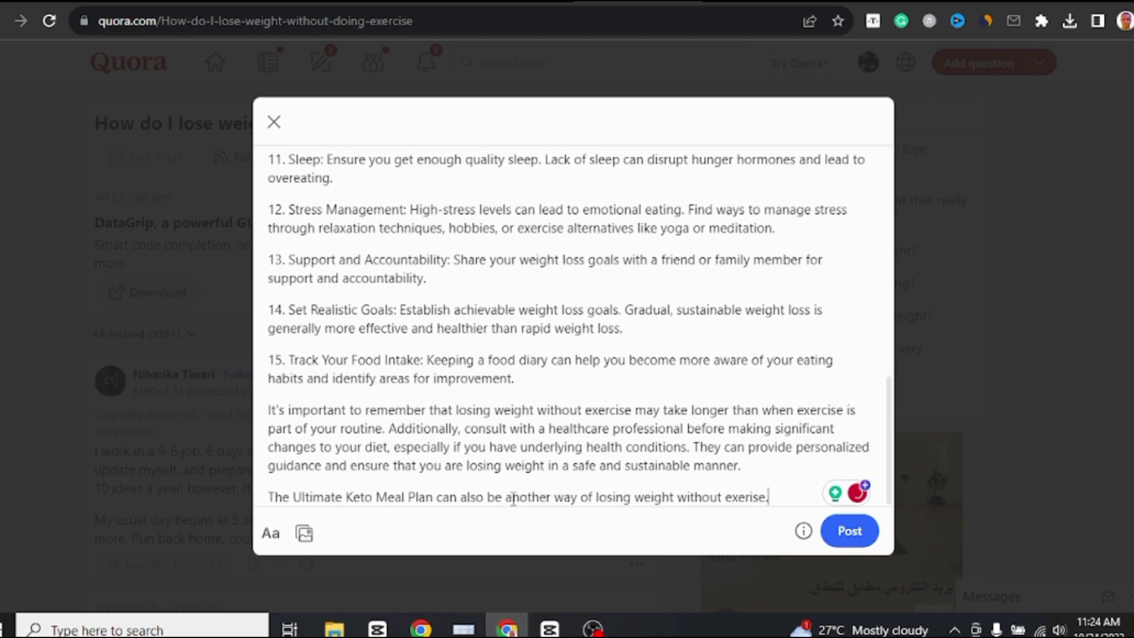
triple_click(426, 497)
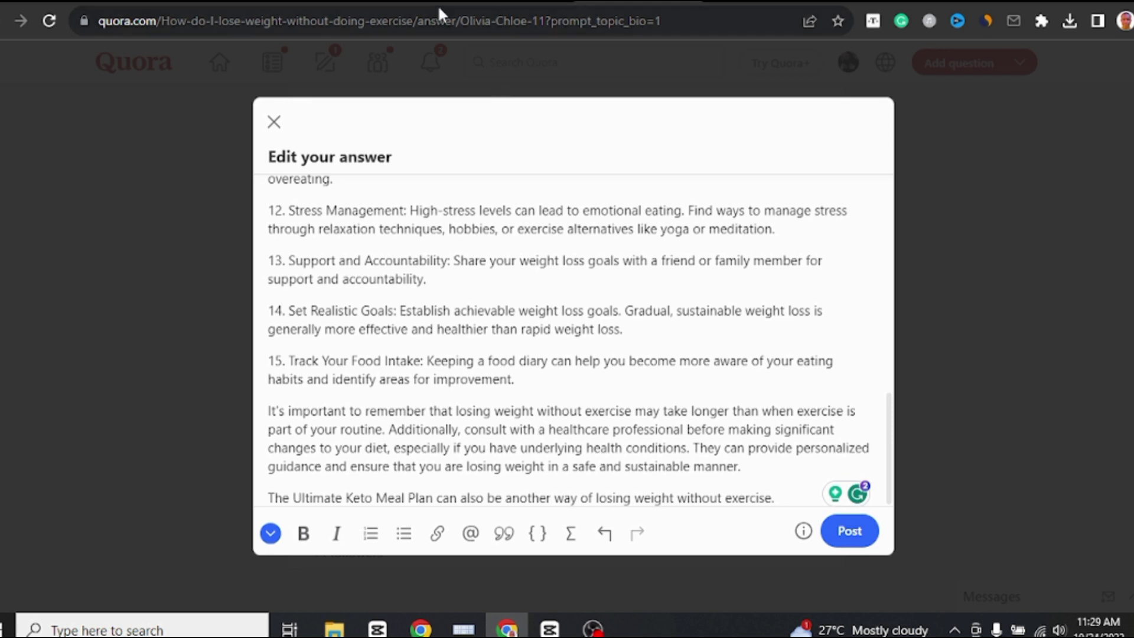
Switch to systeme.io and copy the full URL of the Weight loss squeeze page.
click(221, 1)
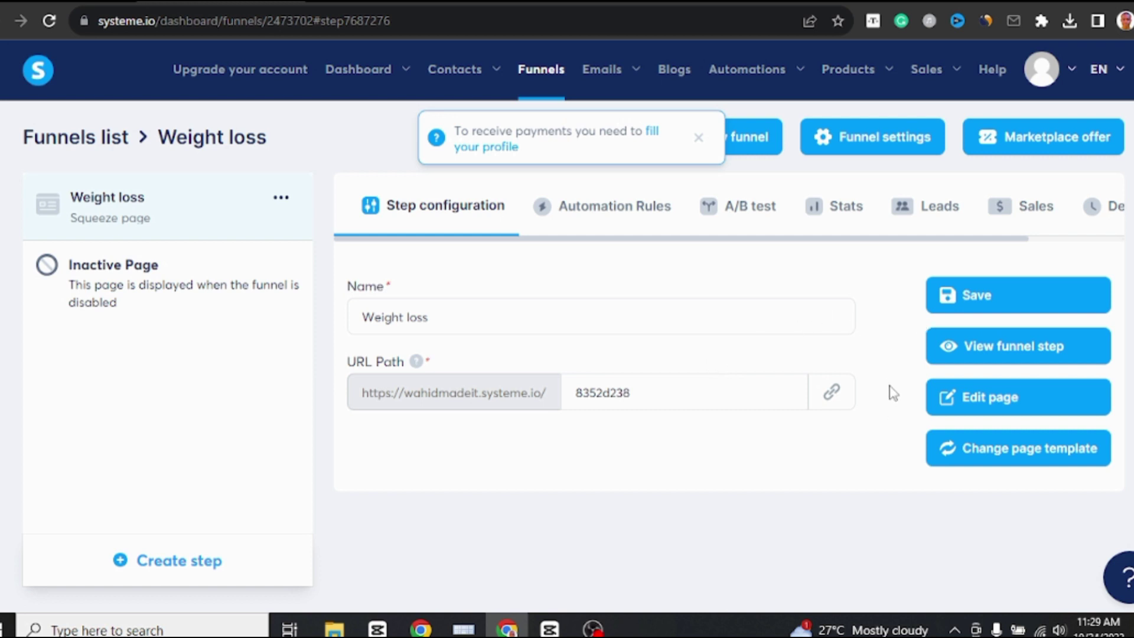
click(832, 392)
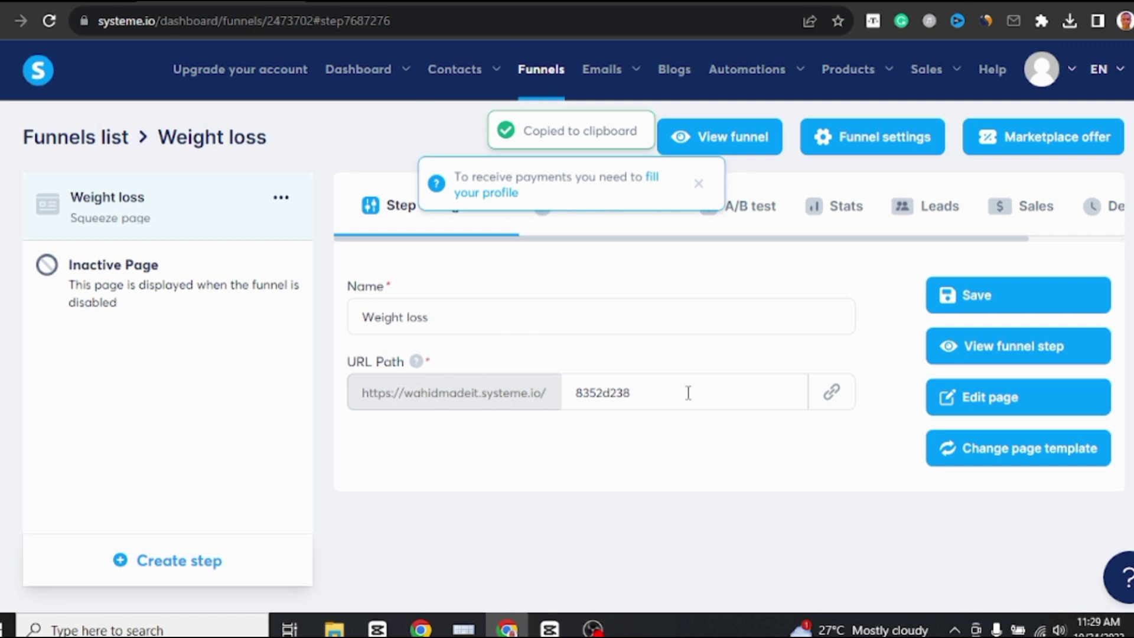
click(832, 395)
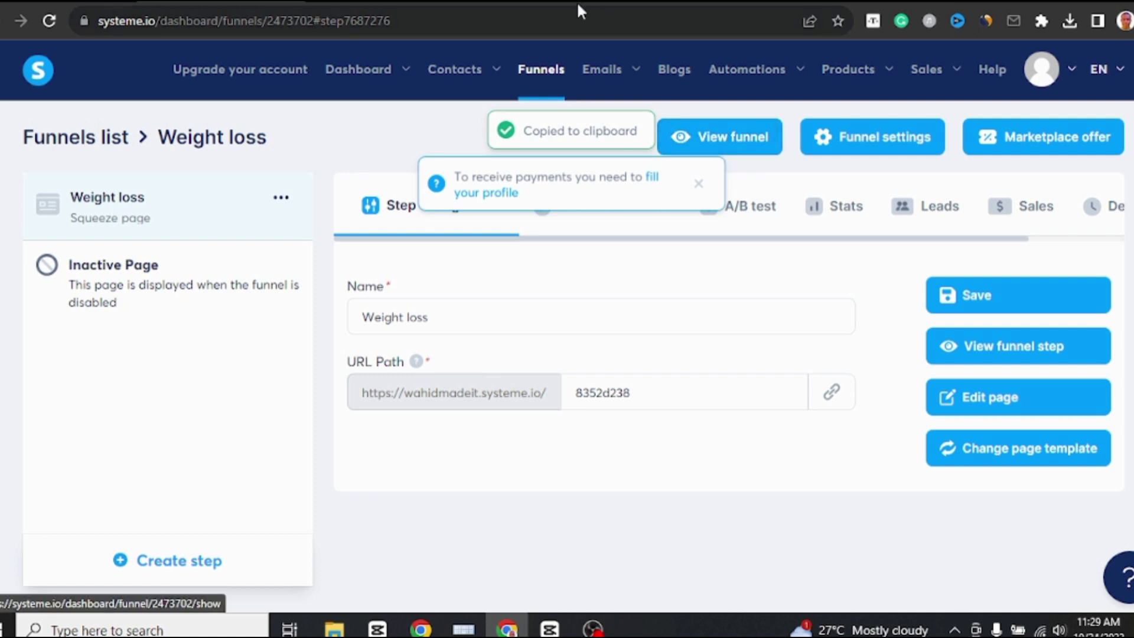
Back in Quora, link the answer's closing Ultimate Keto Meal Plan sentence to the copied squeeze page URL and post the edited answer.
click(560, 4)
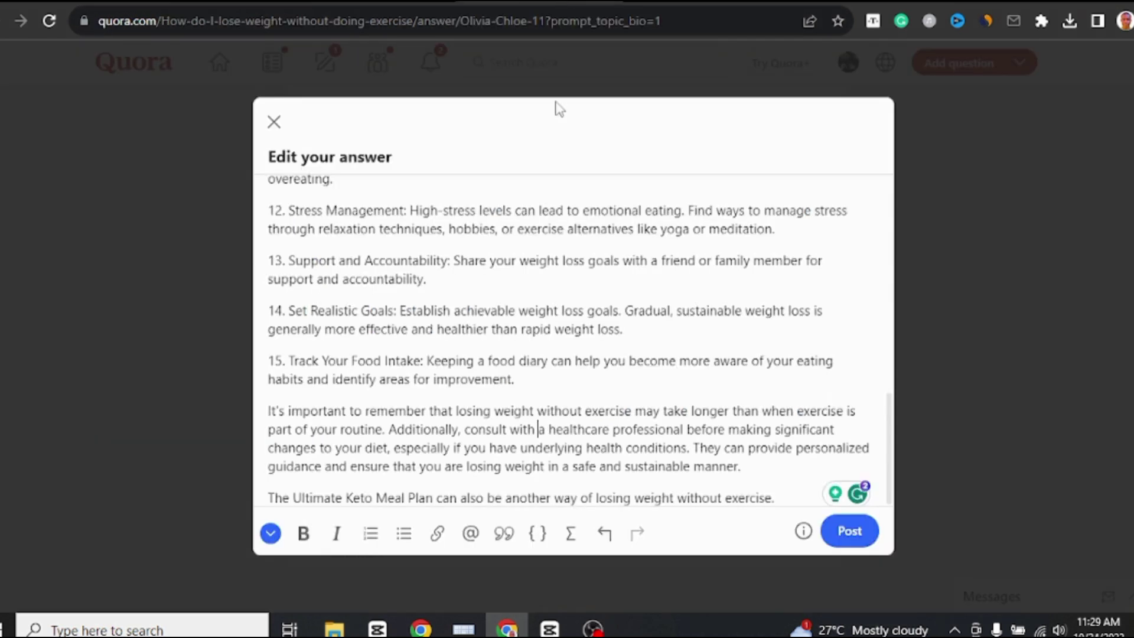
triple_click(507, 499)
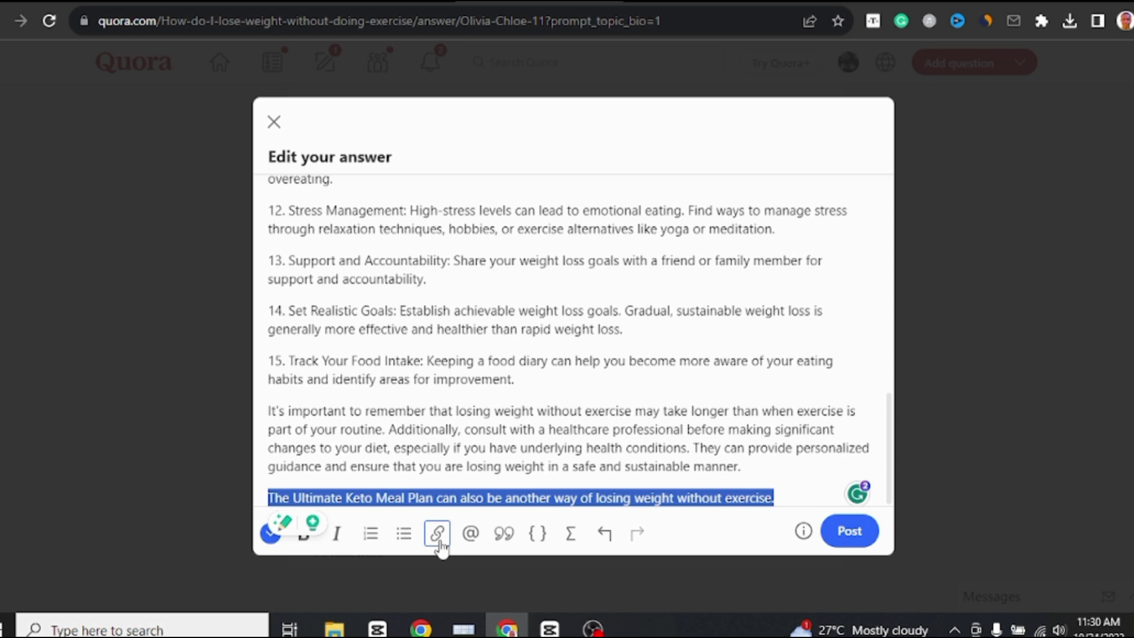
click(438, 535)
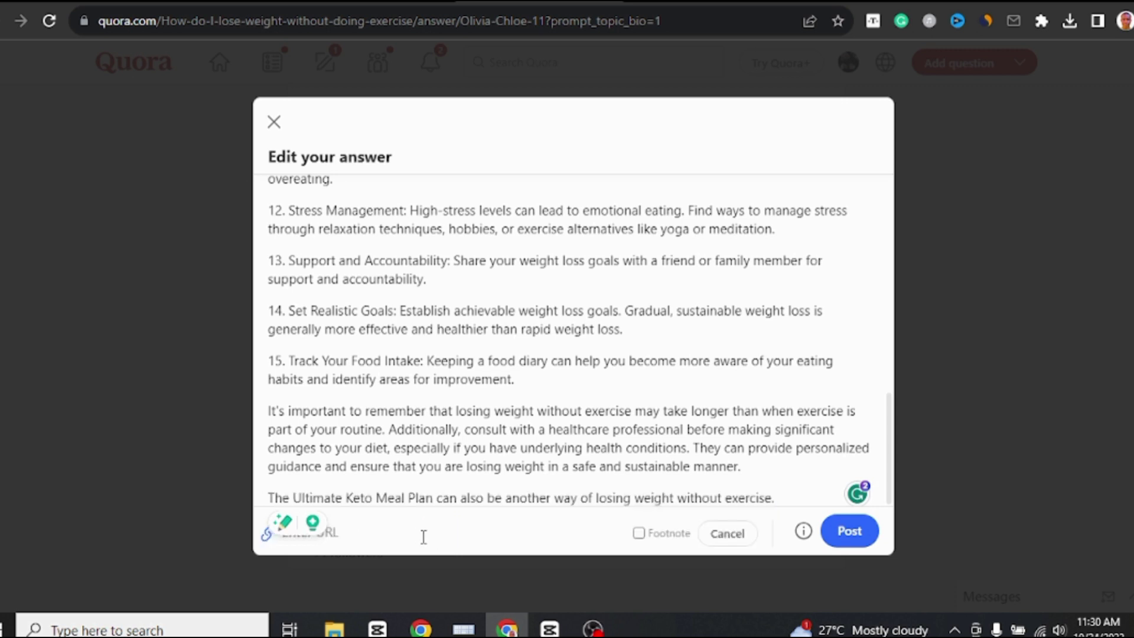
right_click(416, 534)
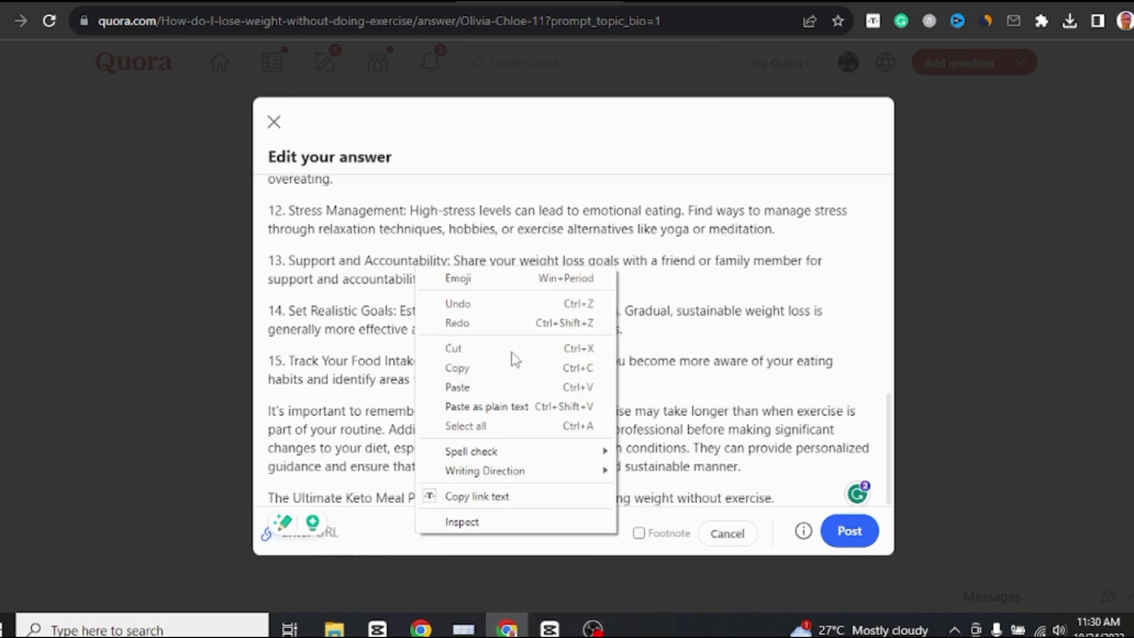
click(479, 385)
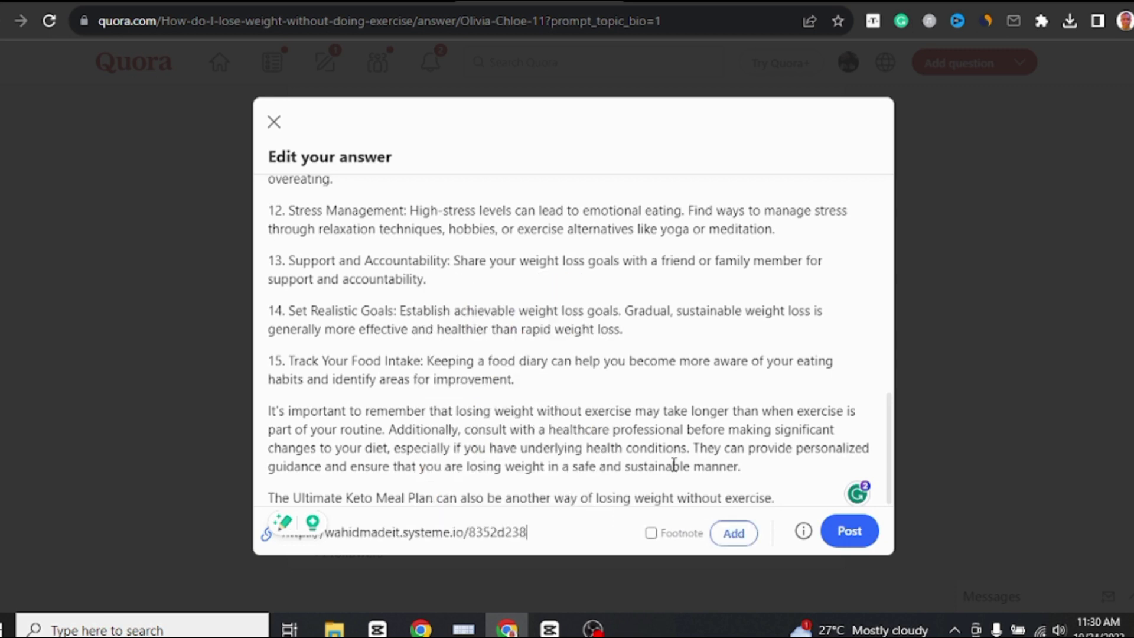
click(733, 535)
click(590, 432)
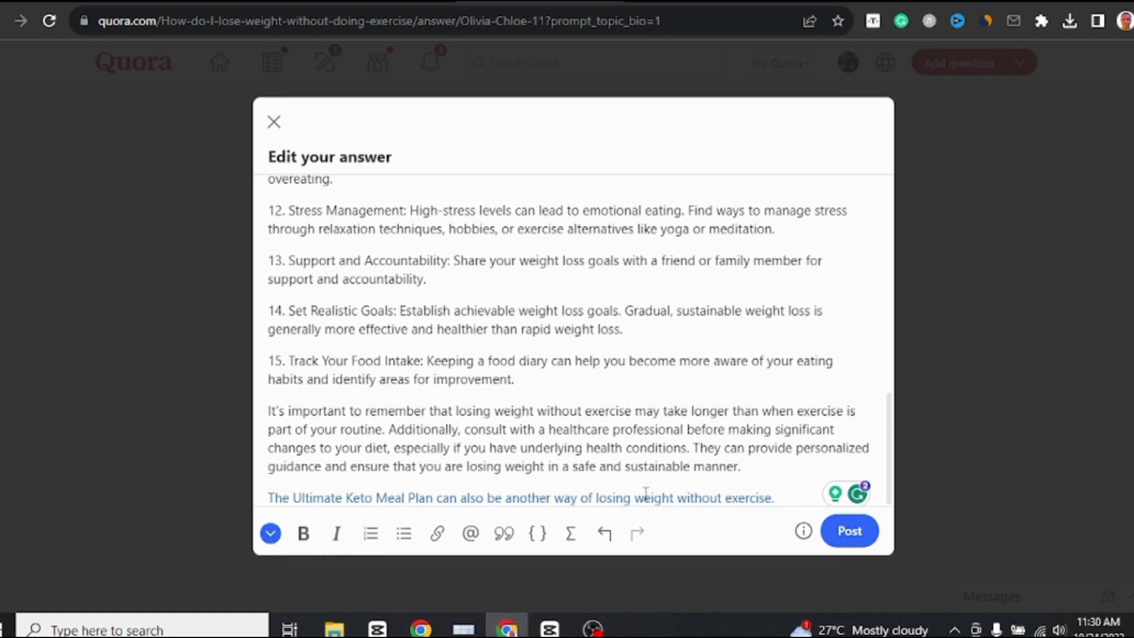
click(839, 539)
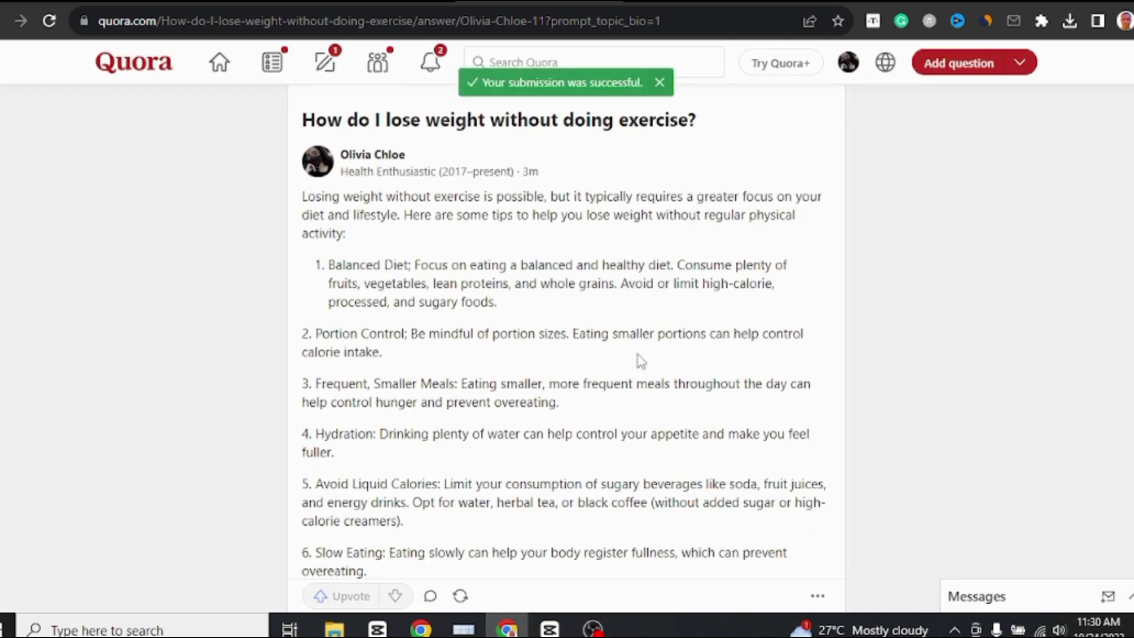
Read through the posted answer and open its linked Ultimate Keto Meal Plan sentence to check the squeeze page.
scroll(522, 329, down, 8)
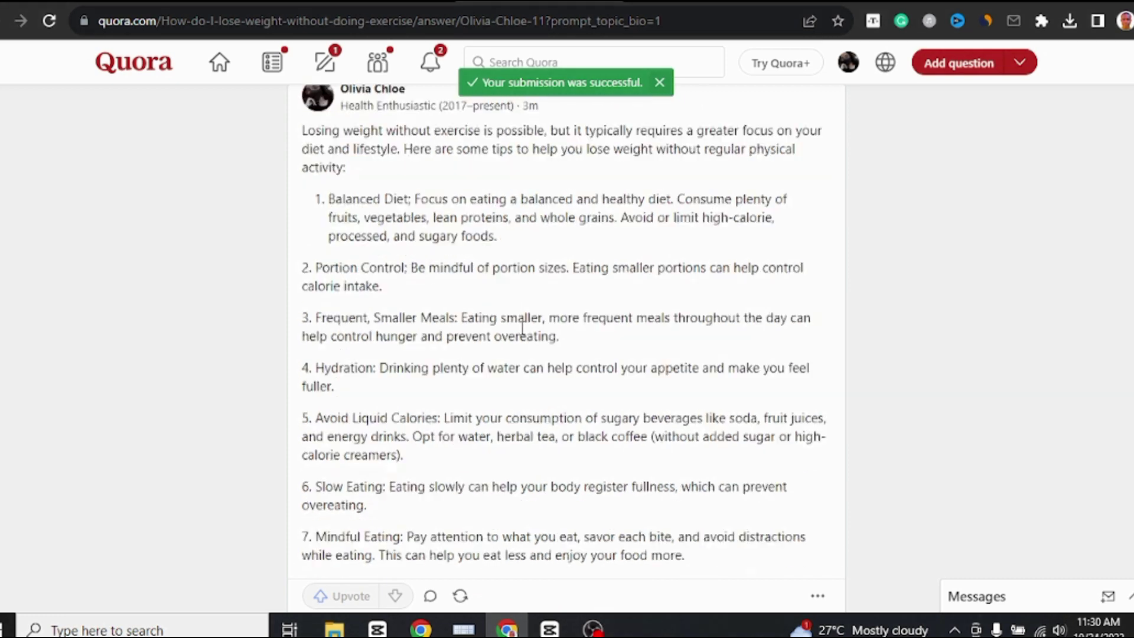
scroll(522, 328, down, 7)
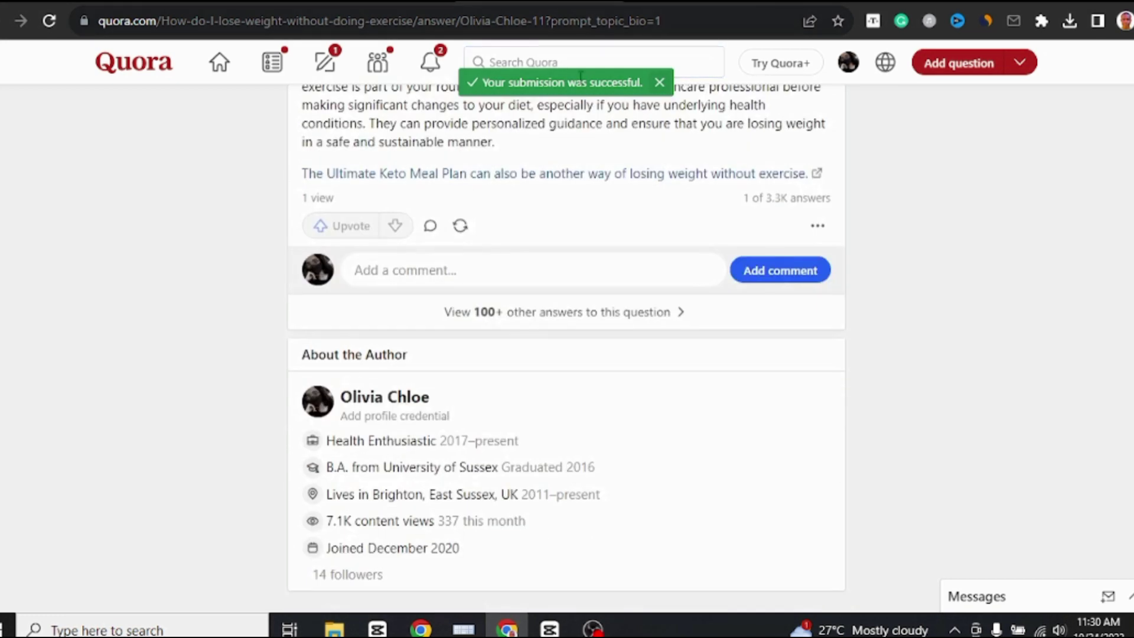
scroll(603, 167, up, 1)
scroll(604, 165, up, 2)
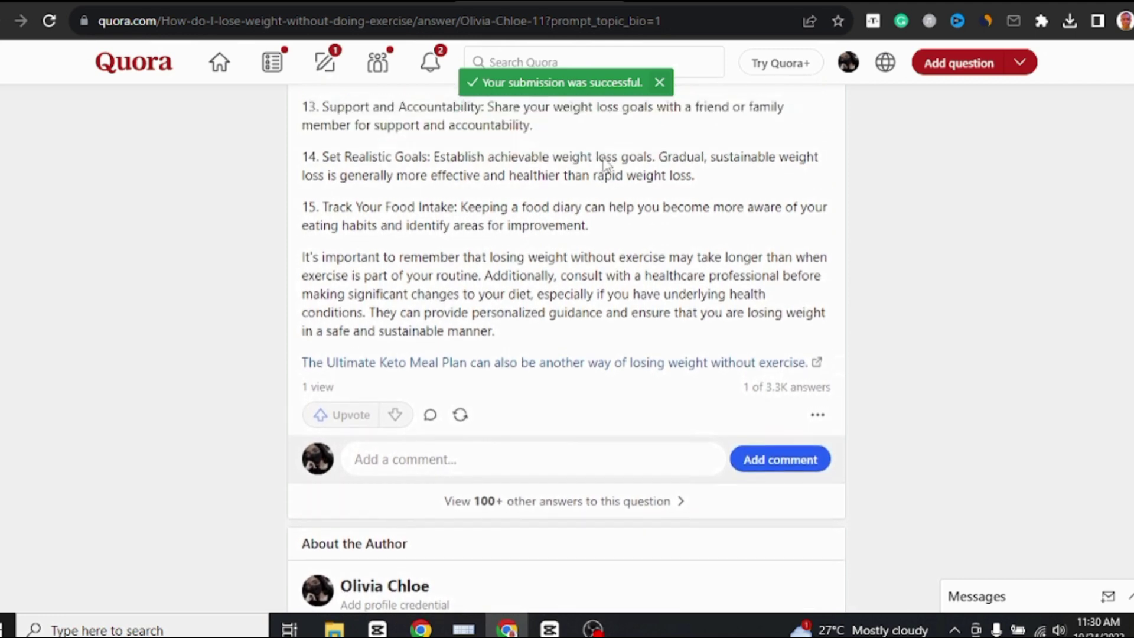
scroll(606, 274, up, 2)
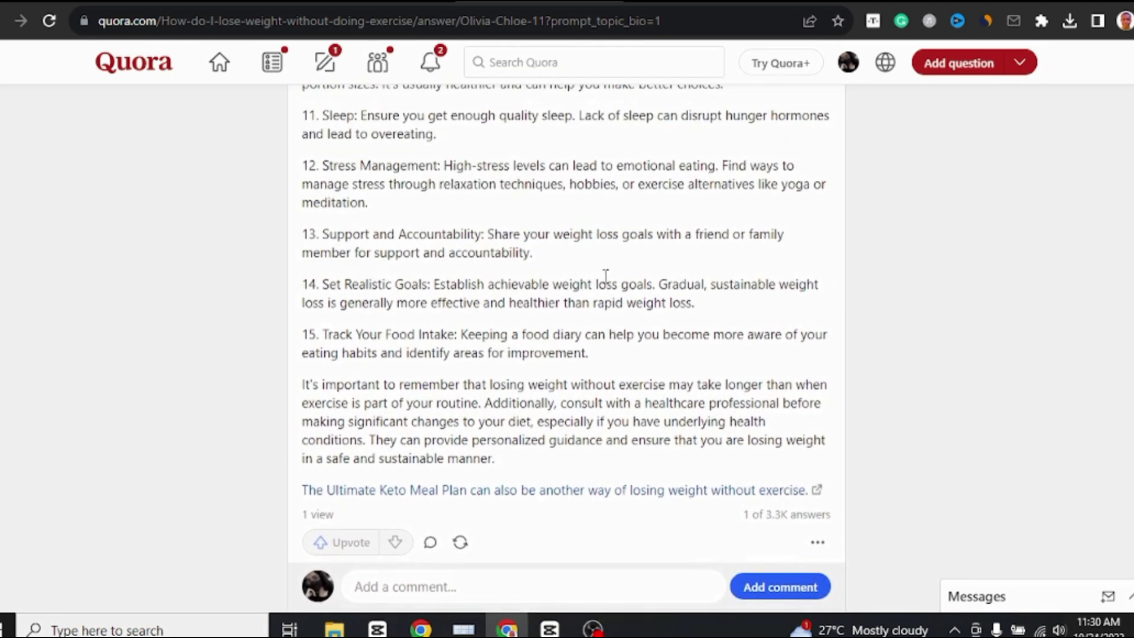
scroll(596, 296, down, 3)
scroll(589, 322, up, 1)
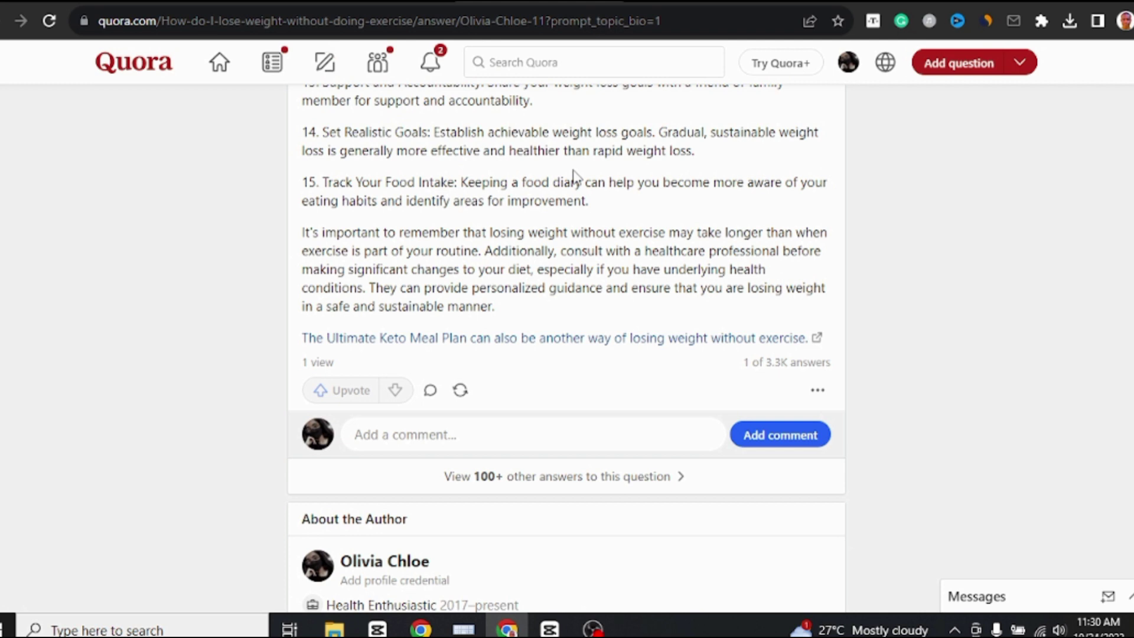
click(562, 341)
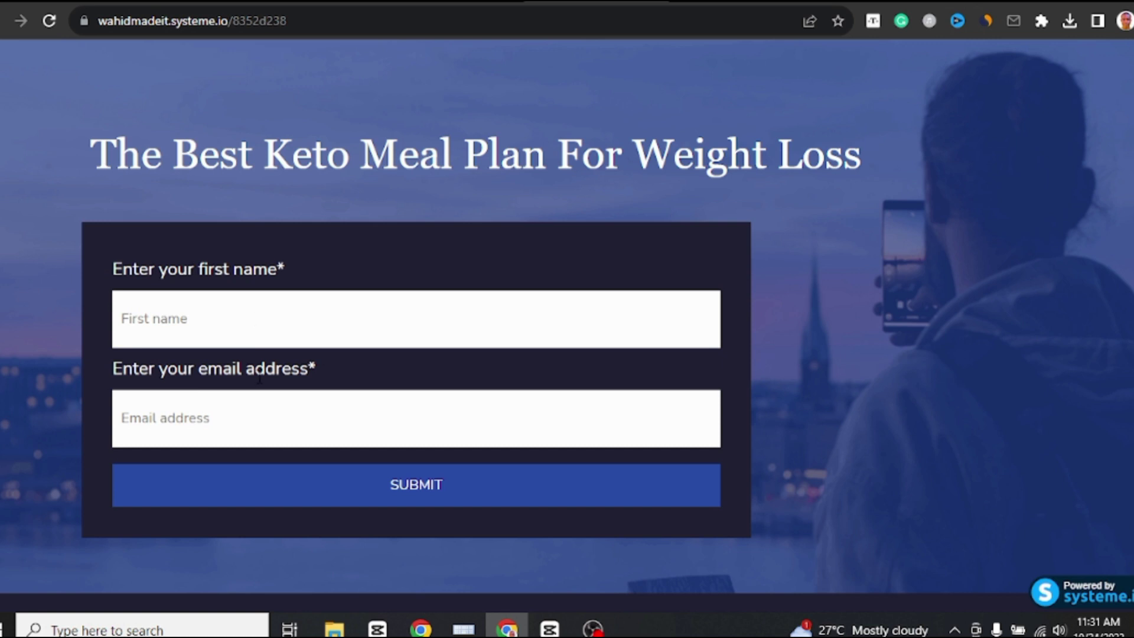
Submit the squeeze page's opt-in form and look over the keto recipes offer page it leads to.
click(429, 491)
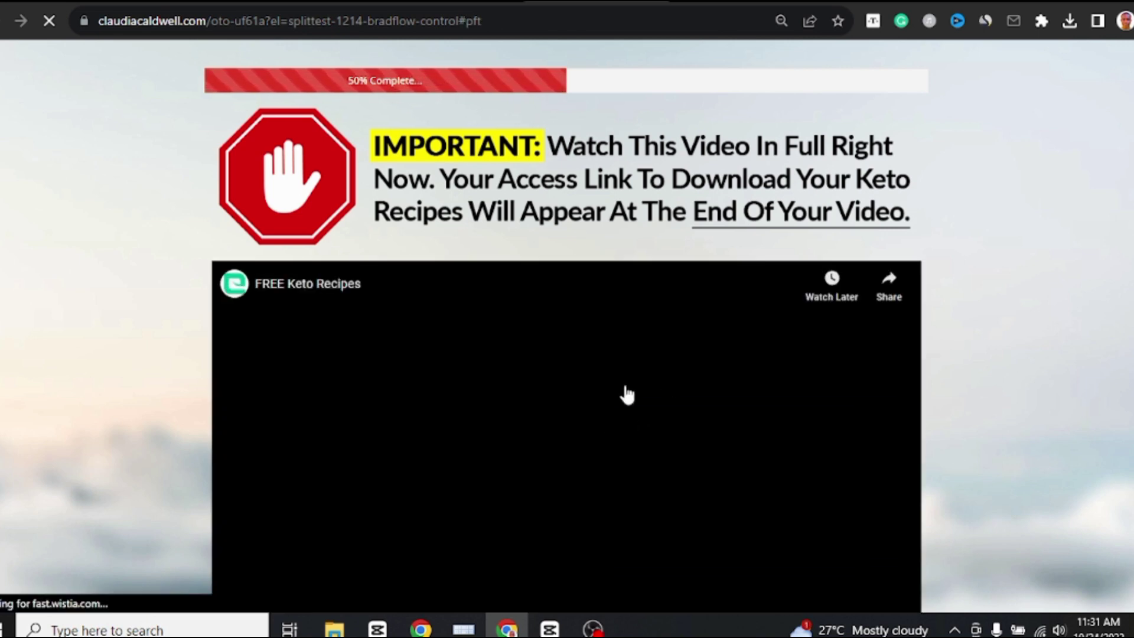
scroll(608, 414, down, 1)
scroll(610, 410, down, 5)
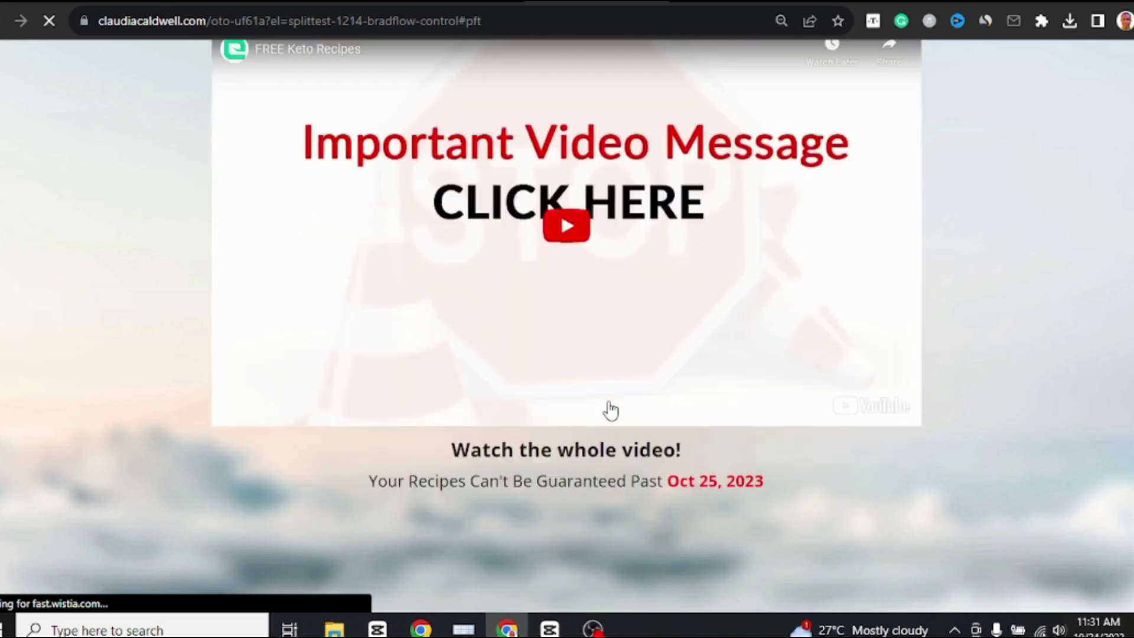
scroll(610, 410, down, 2)
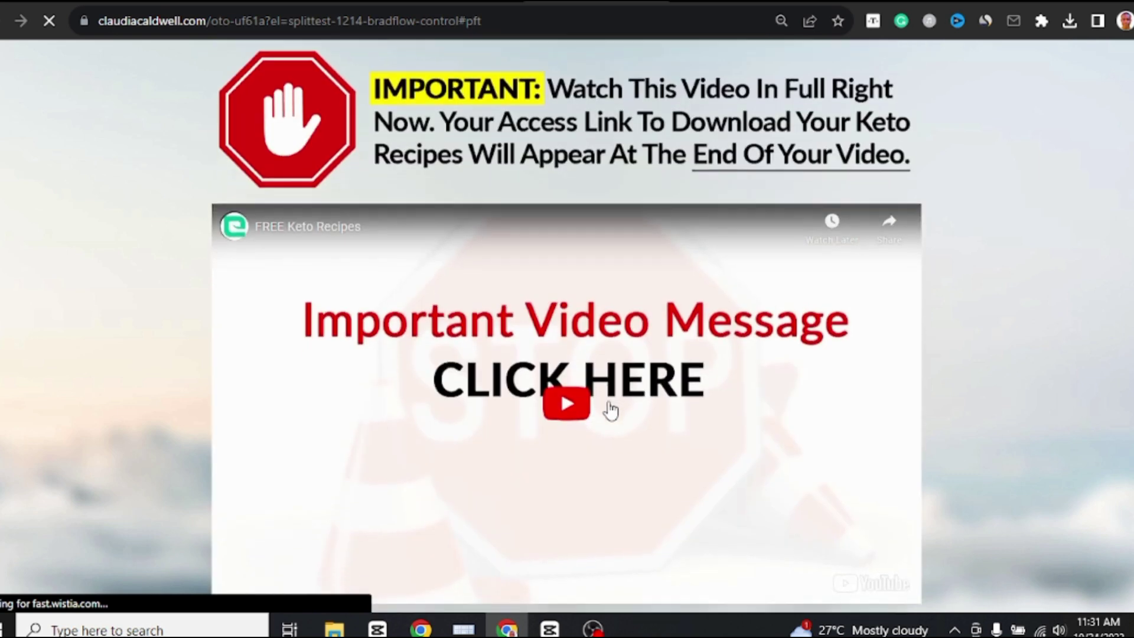